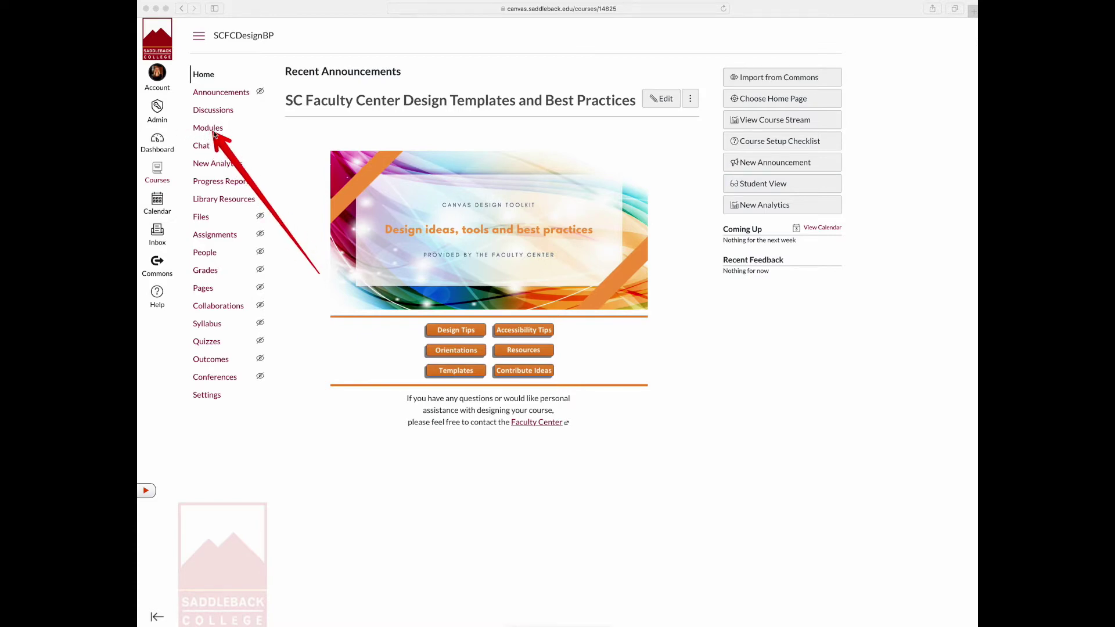
- Go to the course's Modules page listing the DESIGN TIPS module
left_click(208, 133)
left_click(206, 132)
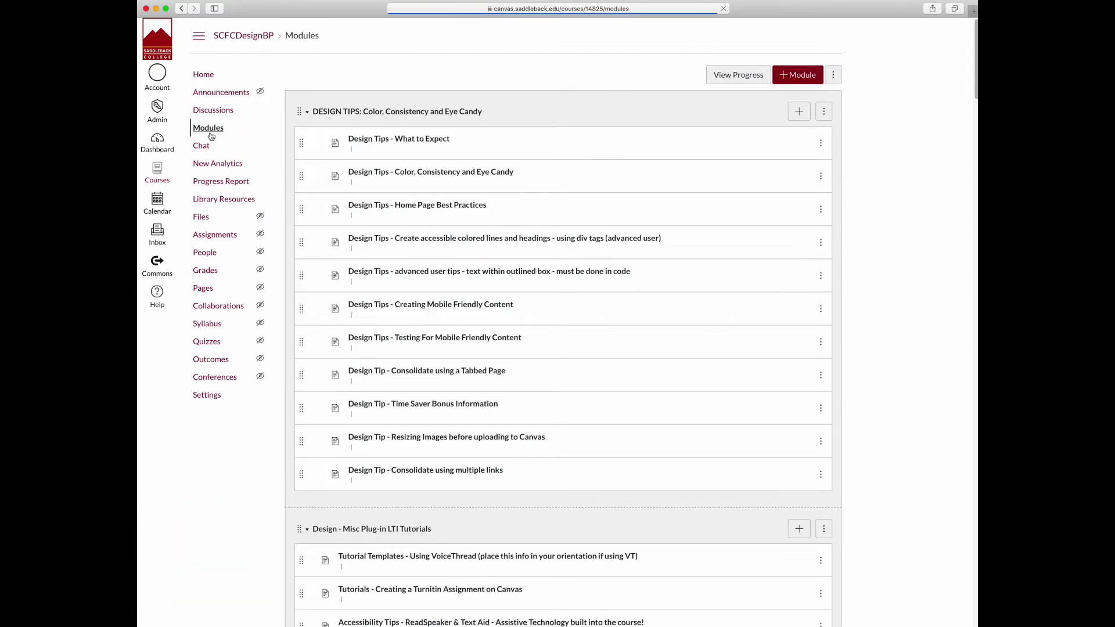
- Expand the DESIGN TIPS module and open 'Design Tip - Consolidate using a Tabbed Page'
left_click(341, 113)
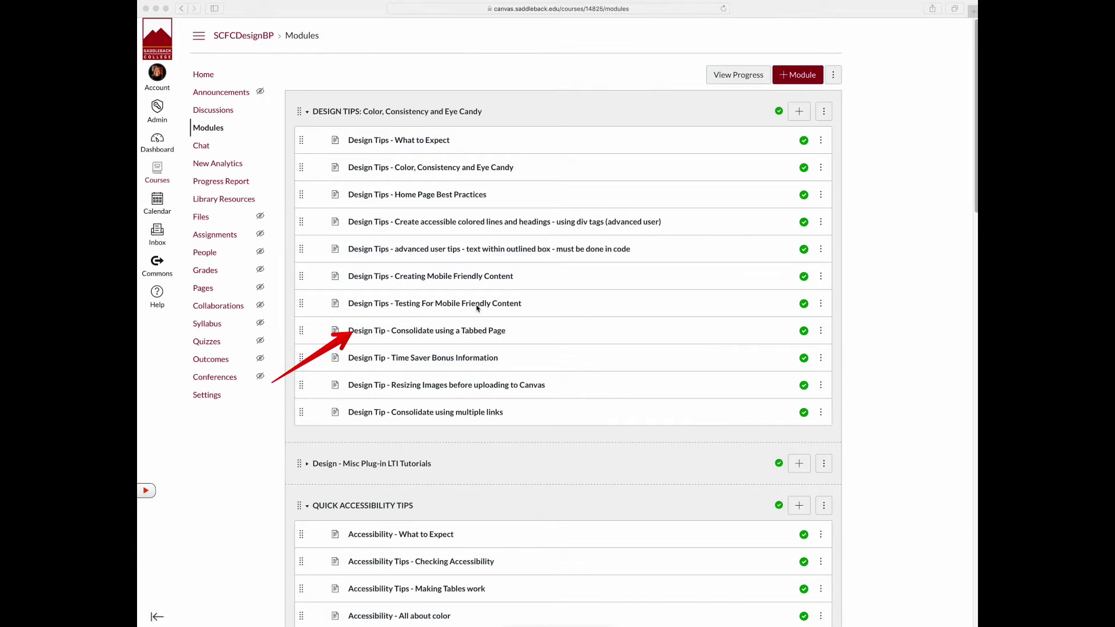
left_click(409, 333)
left_click(409, 332)
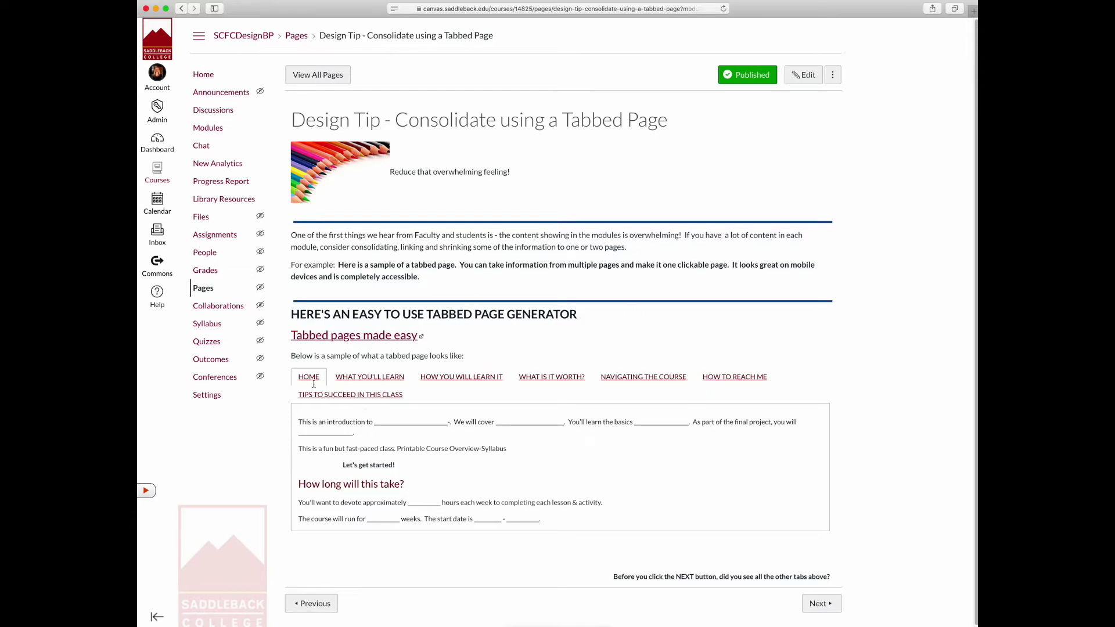
- View each sample tab, from WHAT YOU'LL LEARN through TIPS TO SUCCEED IN THIS CLASS
left_click(374, 377)
left_click(459, 378)
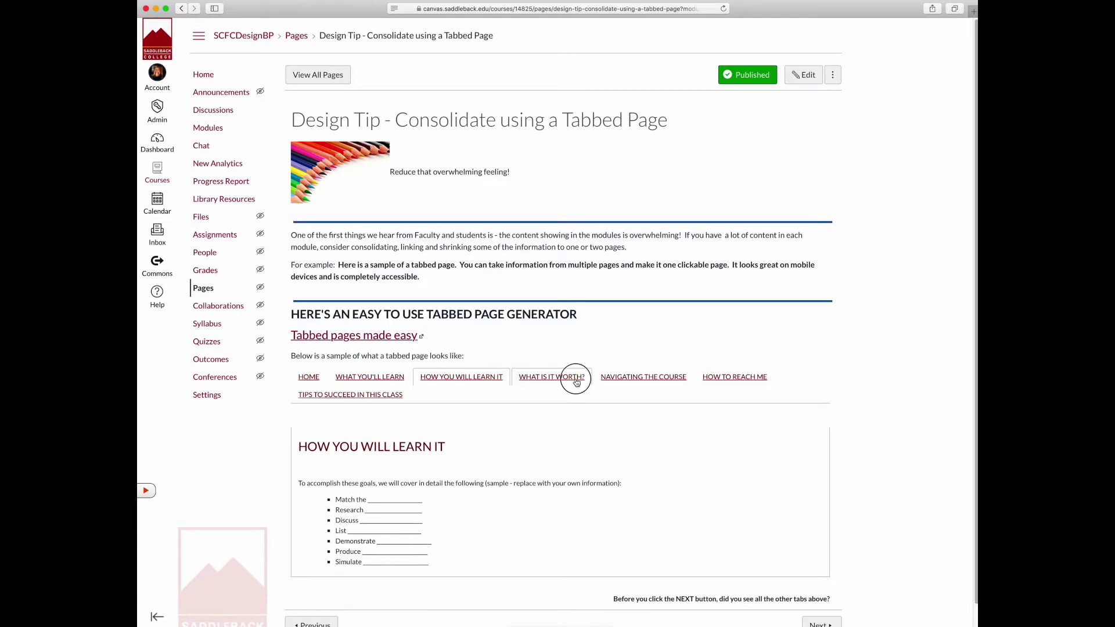
left_click(574, 378)
left_click(644, 378)
left_click(733, 378)
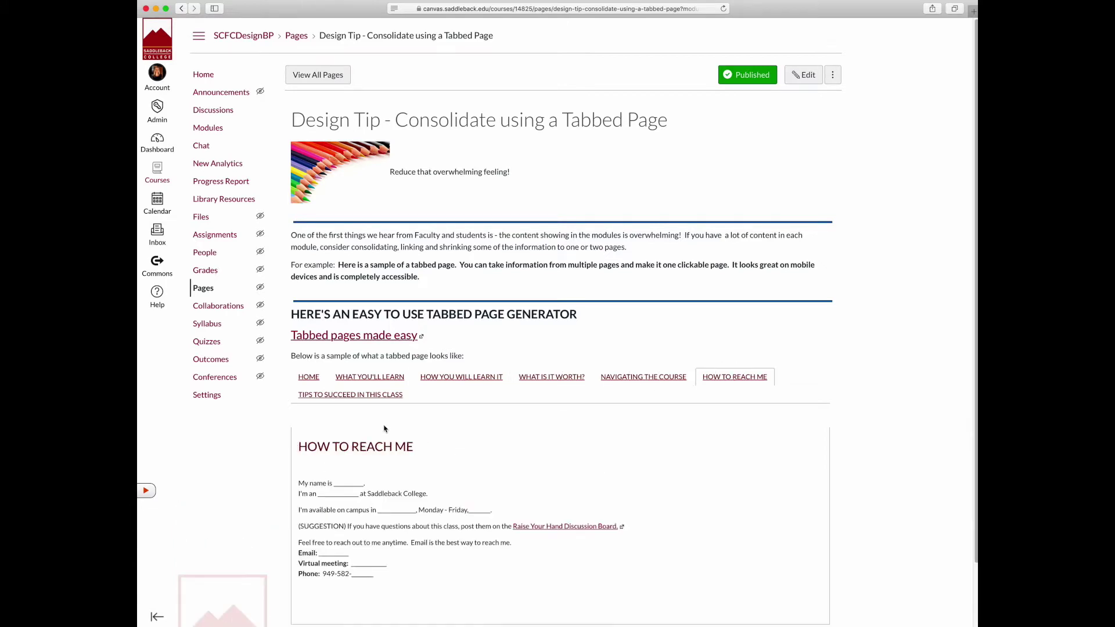
left_click(352, 402)
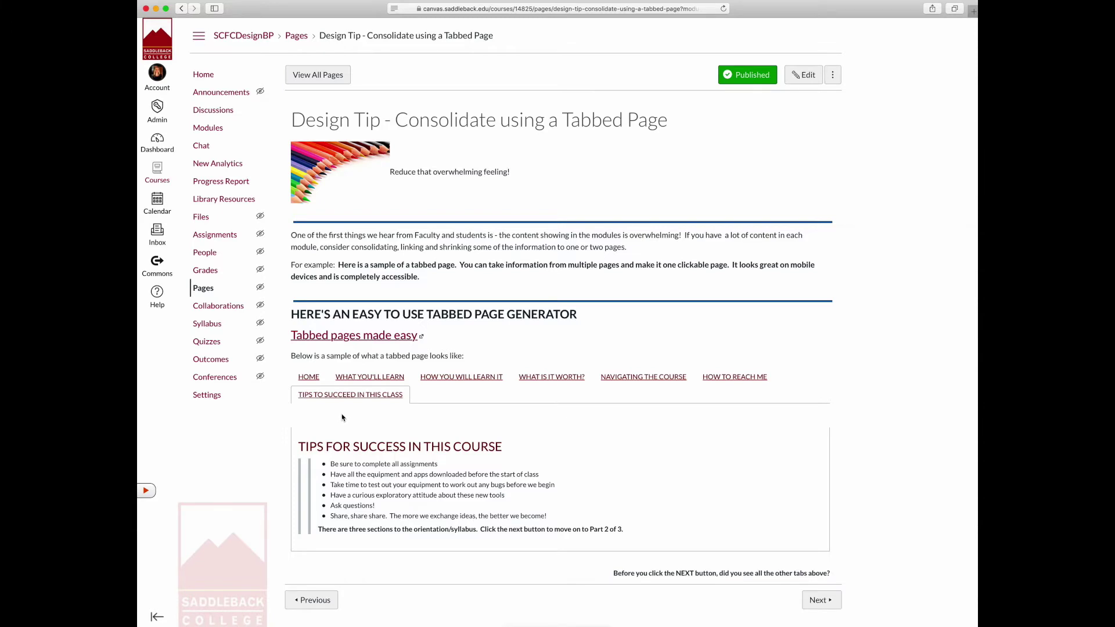
- Revisit the first four sample tabs and finish on TIPS TO SUCCEED IN THIS CLASS
left_click(385, 381)
left_click(462, 382)
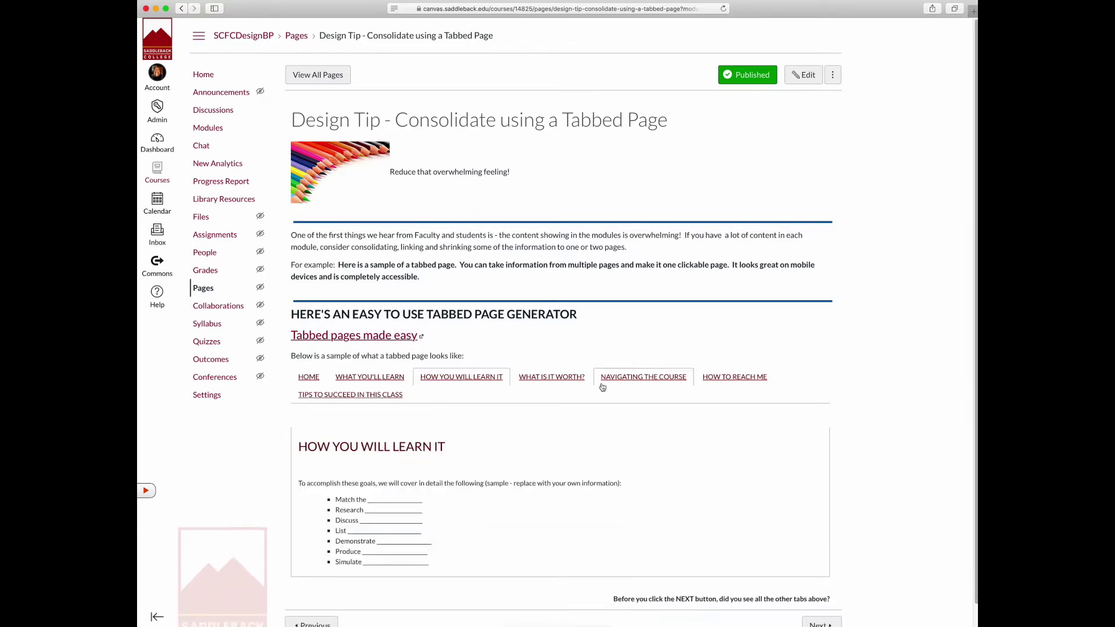
left_click(574, 382)
left_click(644, 381)
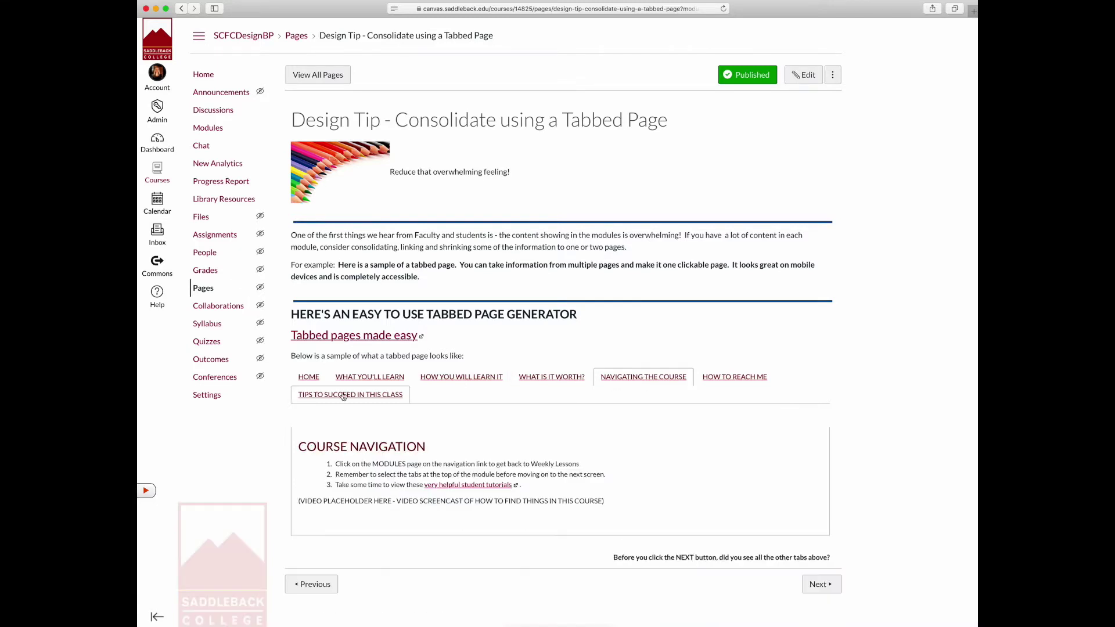
left_click(319, 394)
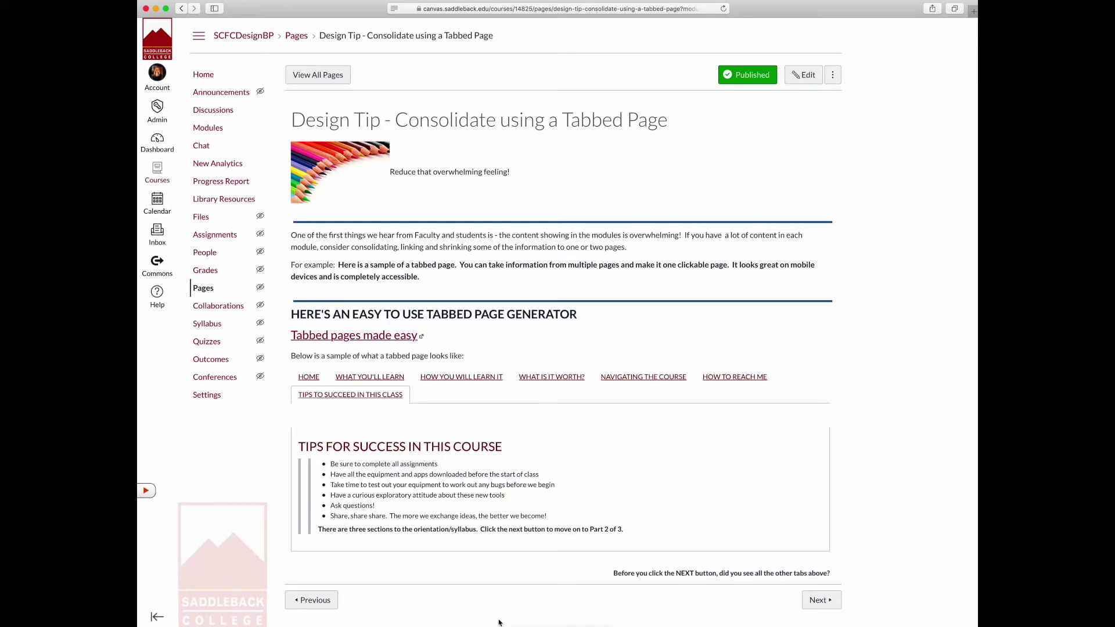
- Follow the 'Tabbed pages made easy' link to open the Canvas Tabbed Page Generator
left_click_drag(410, 484, 348, 336)
left_click(349, 336)
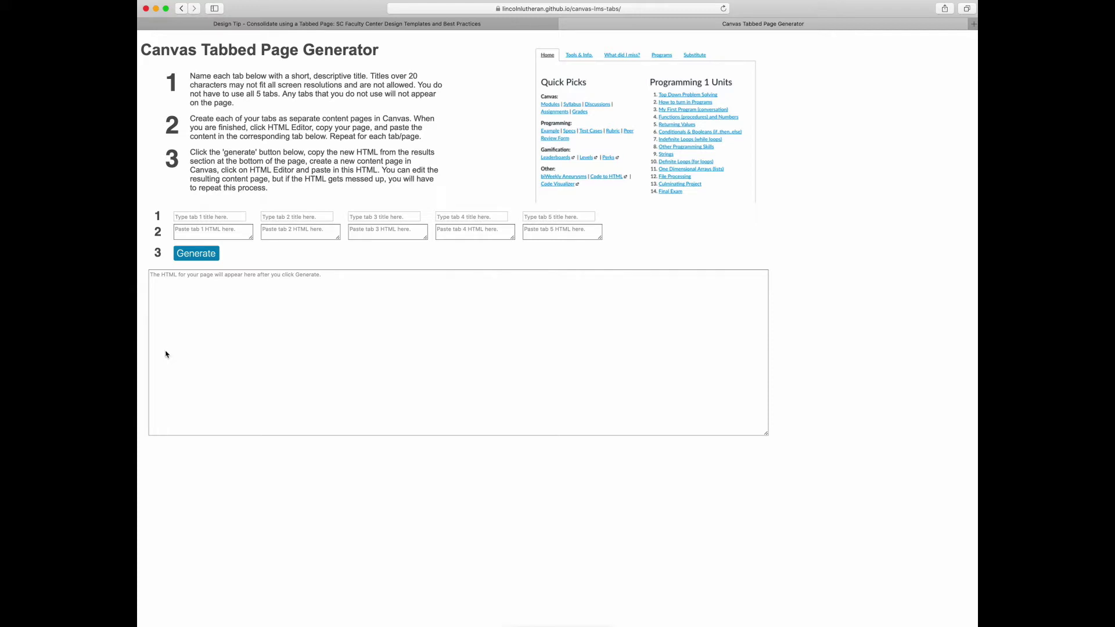
left_click(190, 217)
left_click(291, 216)
left_click(410, 216)
left_click(488, 216)
left_click(549, 216)
left_click(232, 216)
left_click(274, 26)
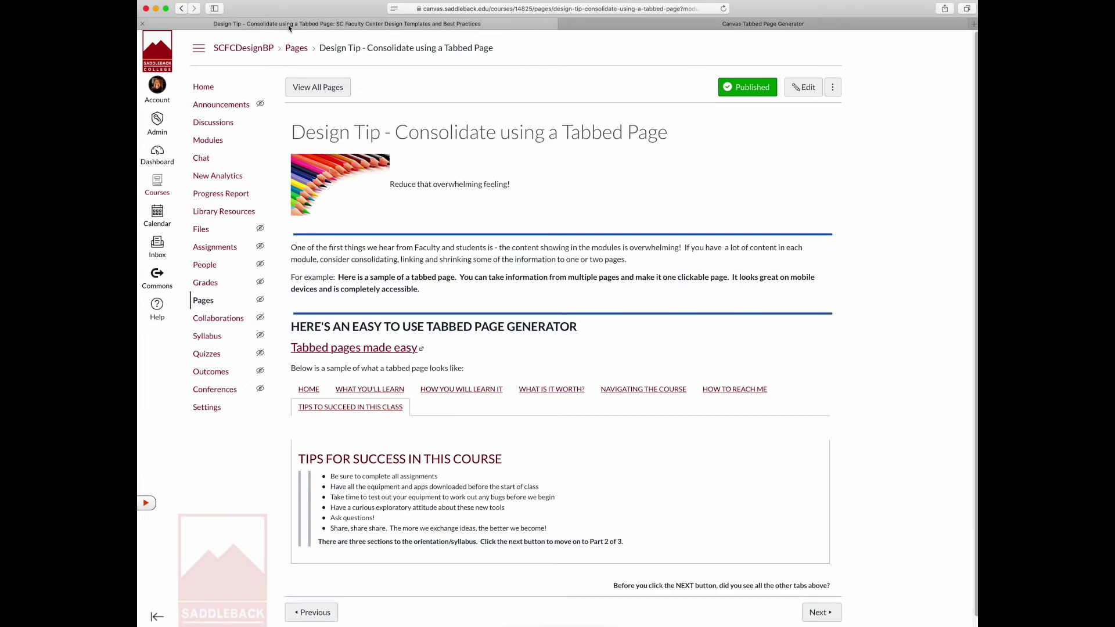
- From Modules, scroll to the Student Orientation module and open the Welcome! page
left_click(207, 142)
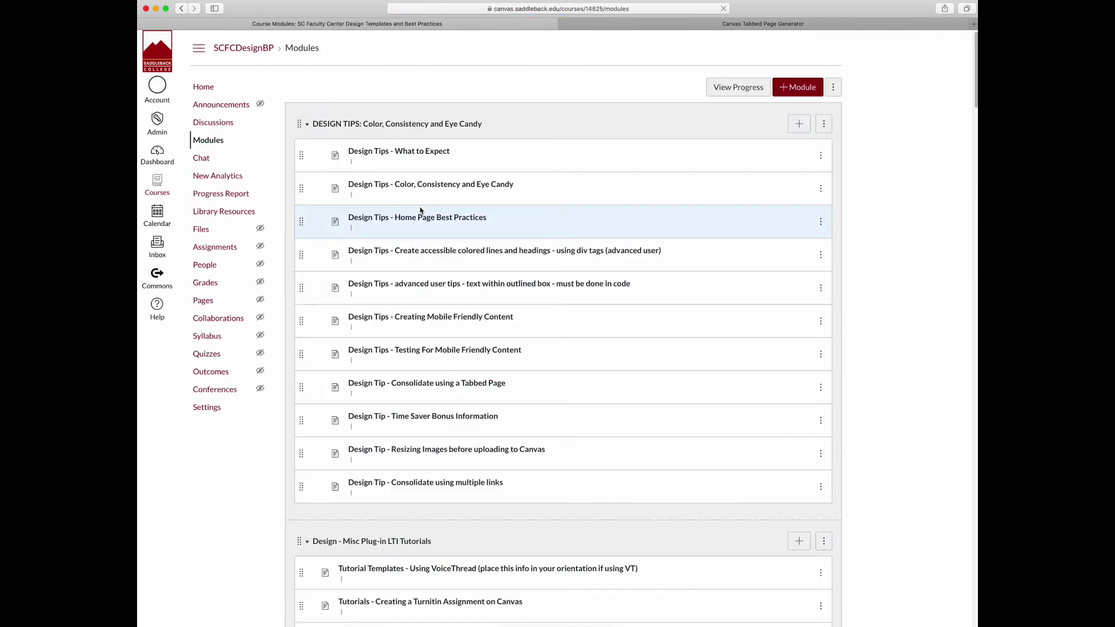
scroll(410, 260, "down", 8)
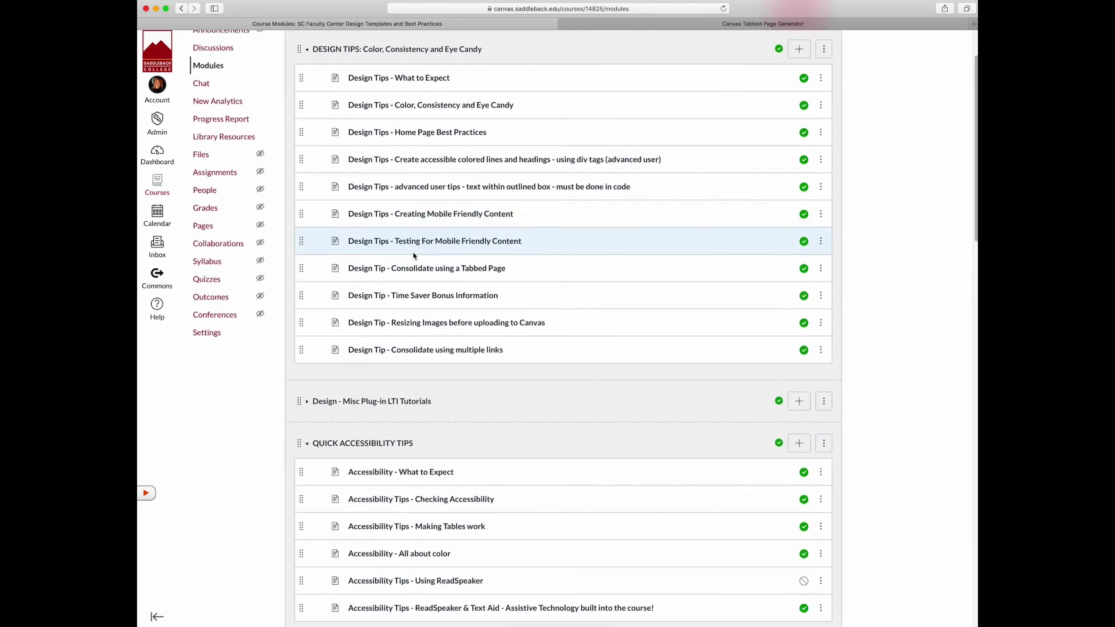
scroll(414, 258, "down", 15)
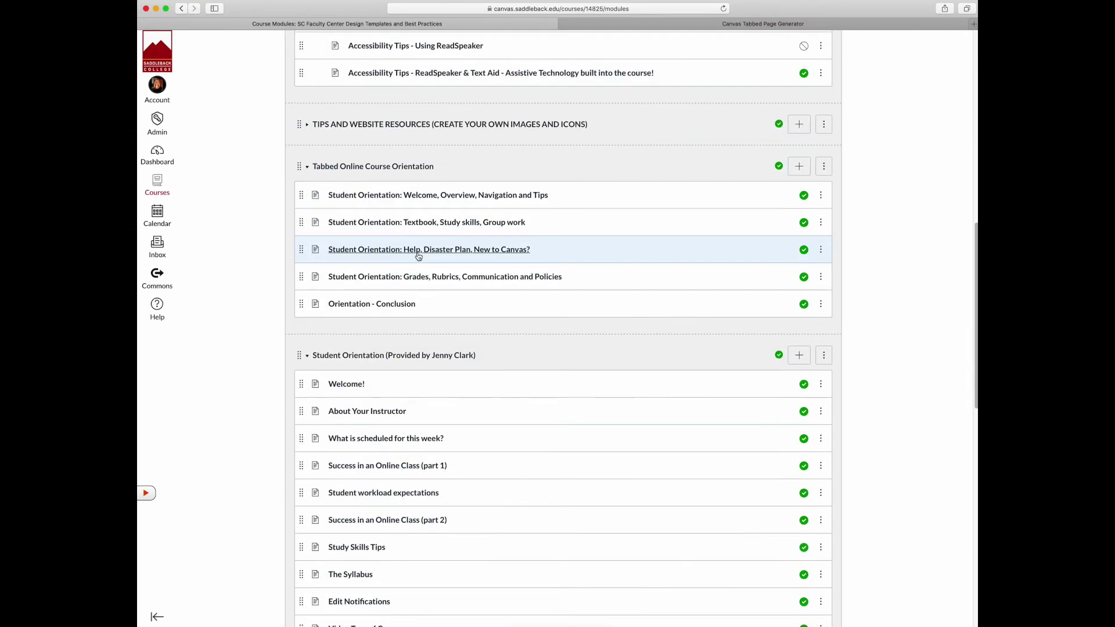
scroll(419, 256, "down", 4)
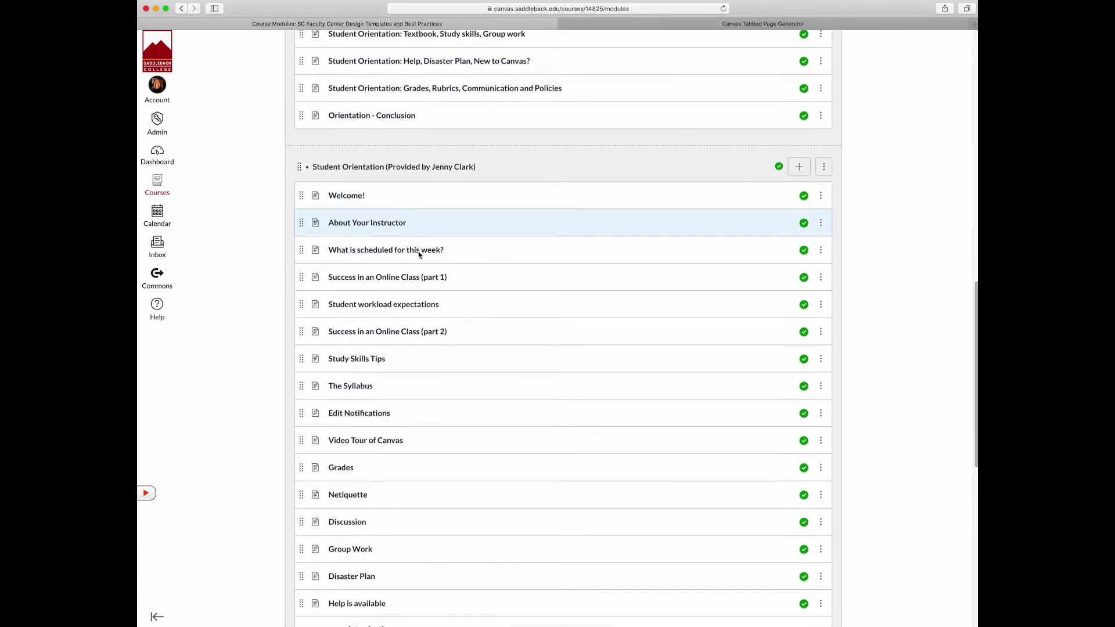
scroll(419, 253, "down", 1)
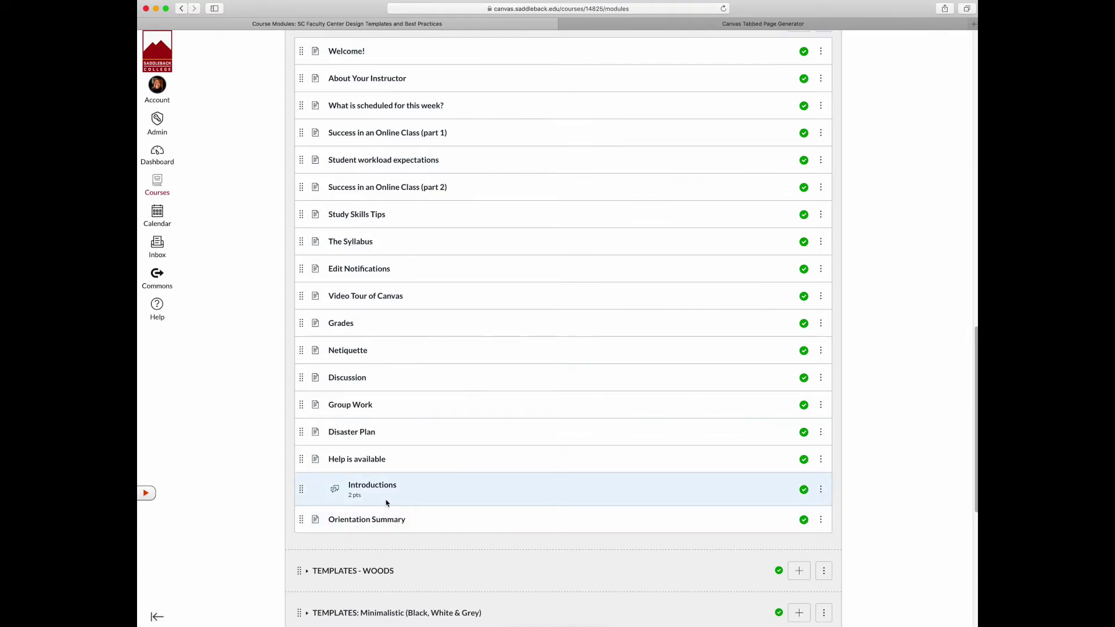
left_click(345, 52)
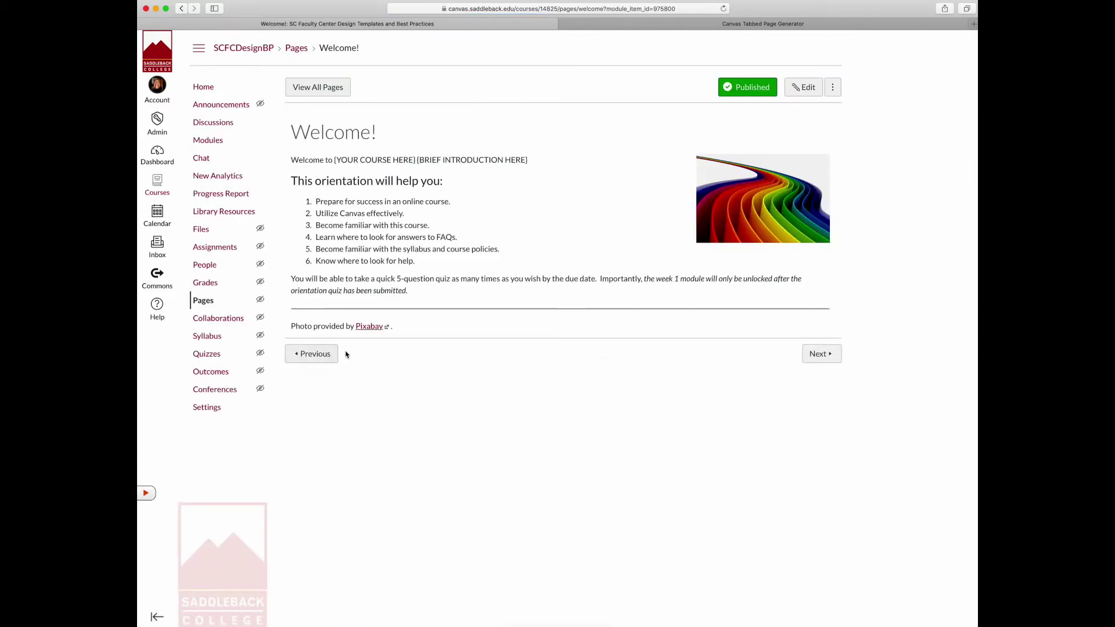
- In the generator, title tab 1 'Welcome' and tab 2 'About your instructor'
left_click(788, 23)
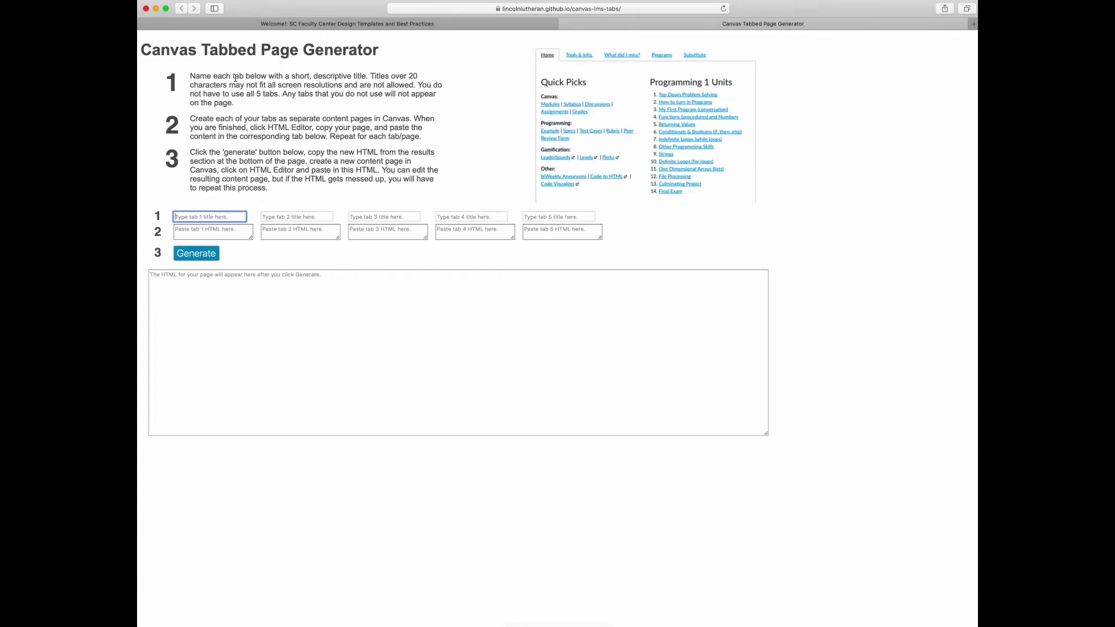
left_click(194, 216)
type("Welcome")
left_click(288, 217)
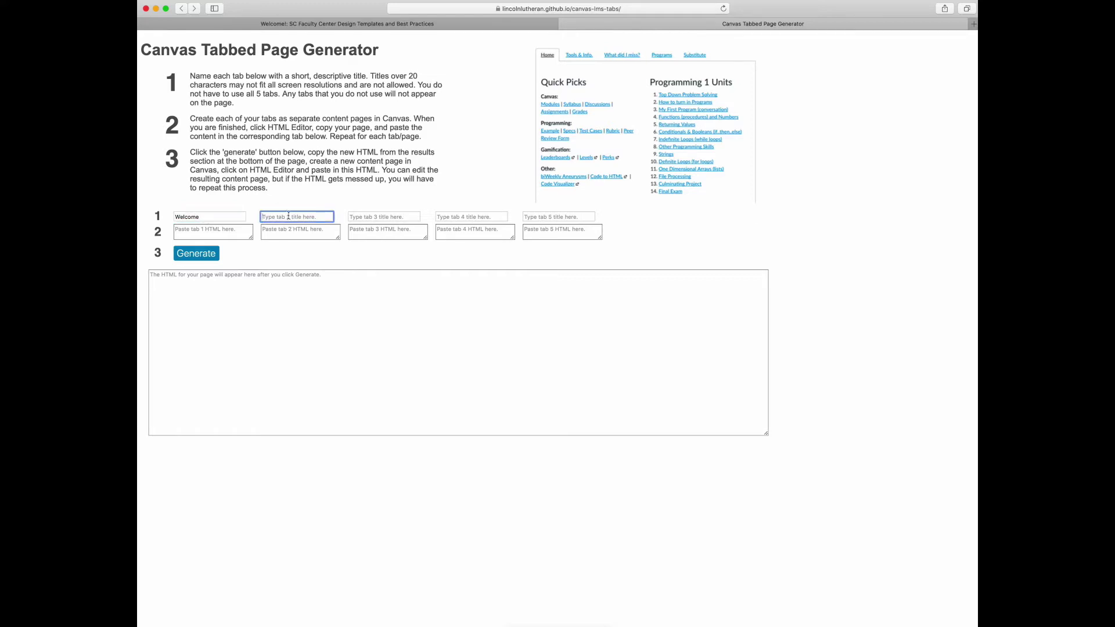
type("About your instructo")
key("Tab")
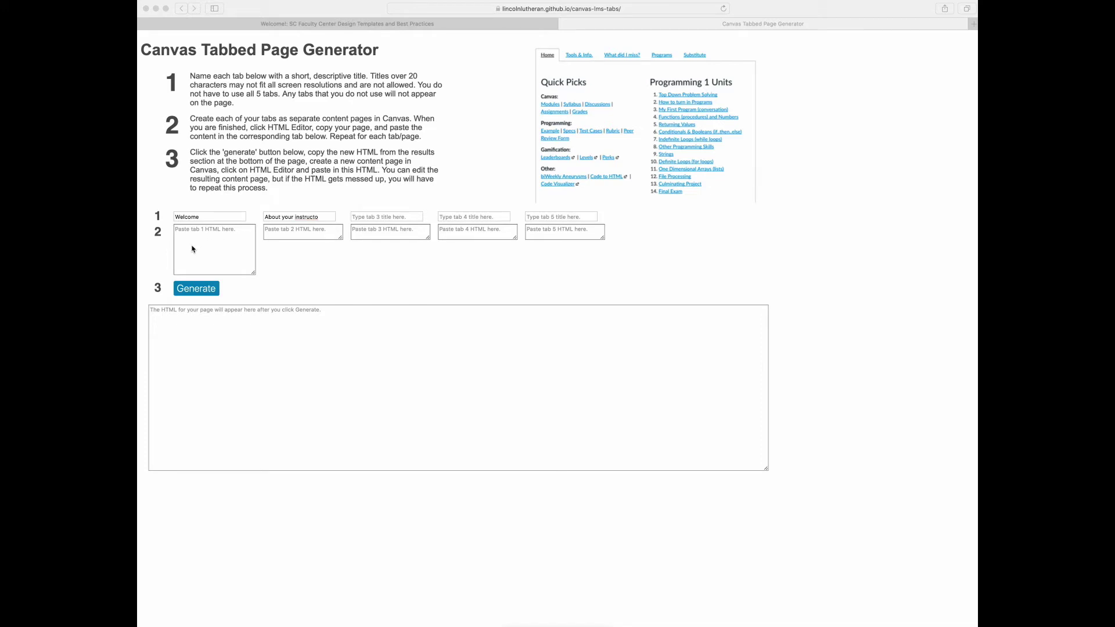
- Edit the Welcome! page in HTML Editor view and select all of its source
left_click(295, 25)
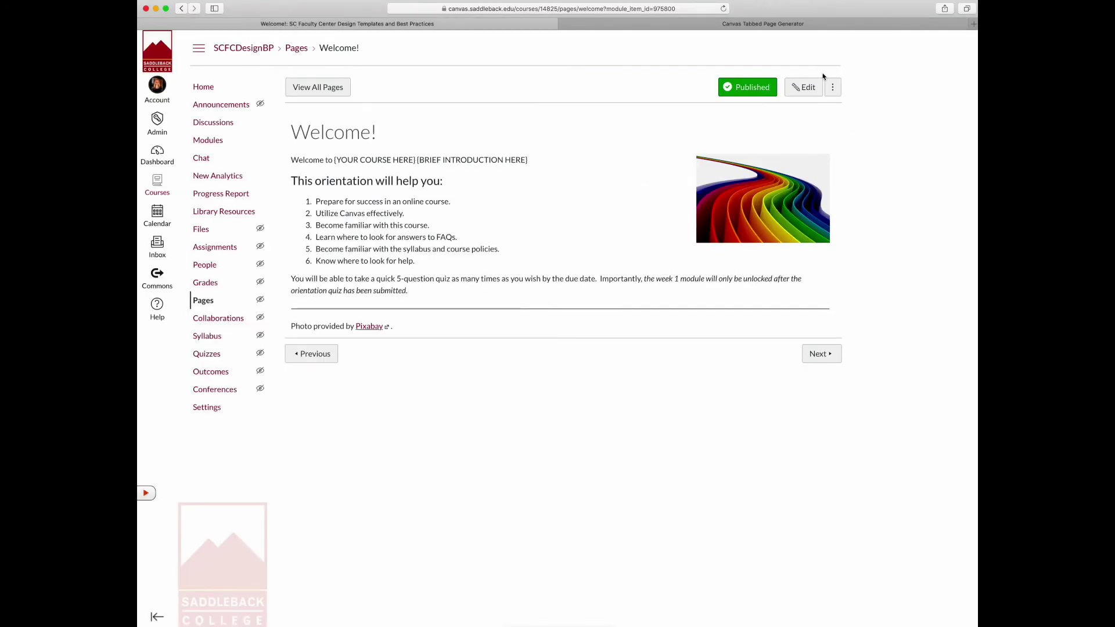
left_click(805, 90)
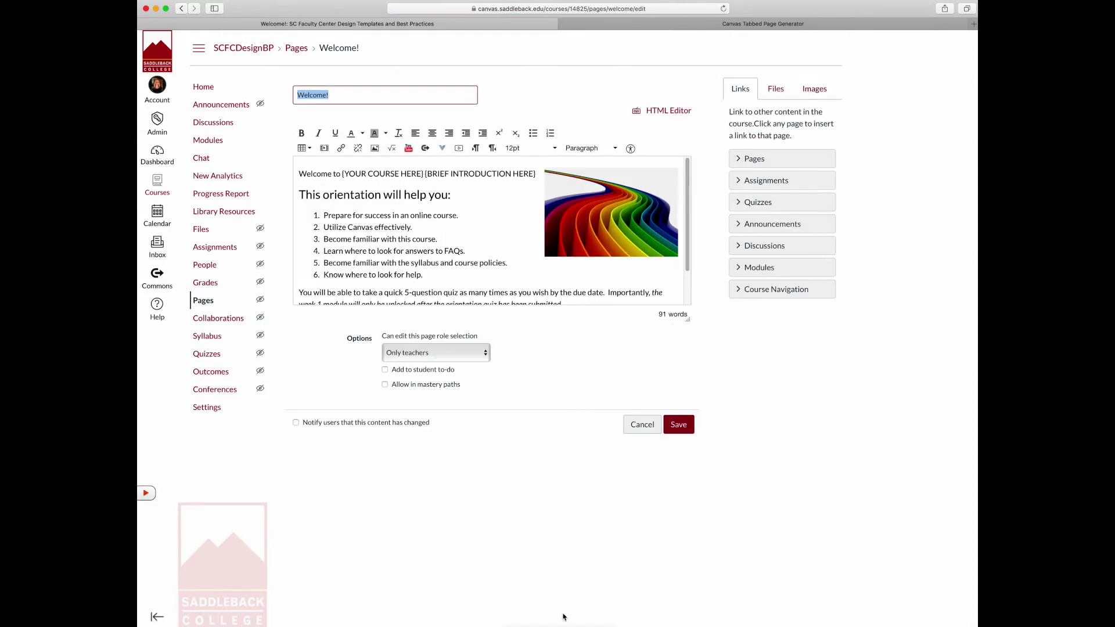
mouse_move(576, 282)
left_mouse_down()
mouse_move(603, 257)
mouse_move(659, 116)
left_mouse_up()
left_click(668, 113)
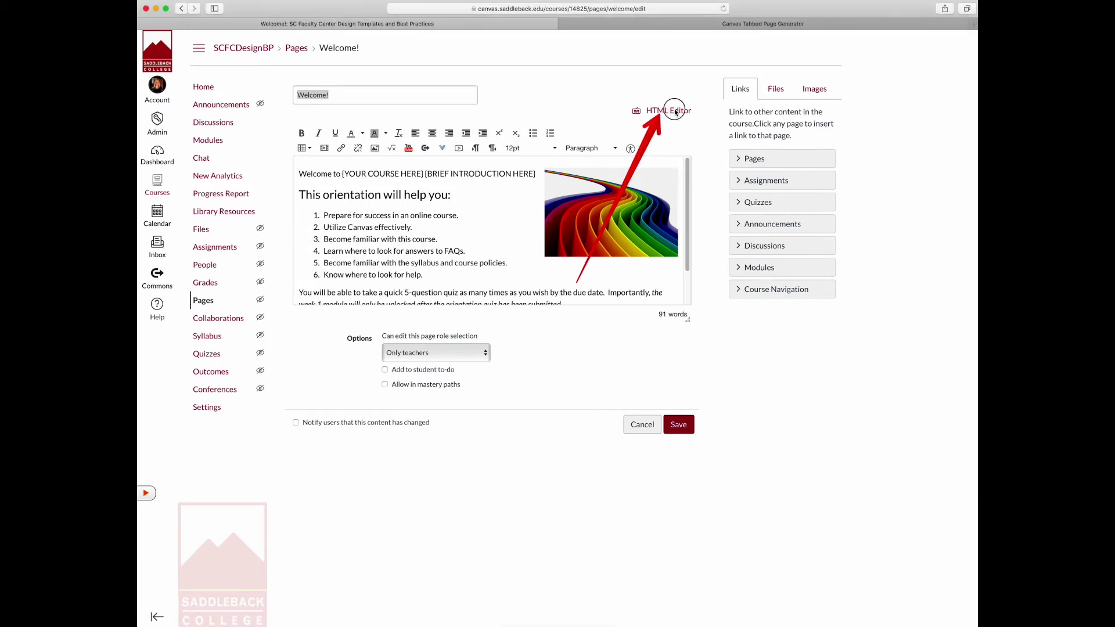
left_click(667, 112)
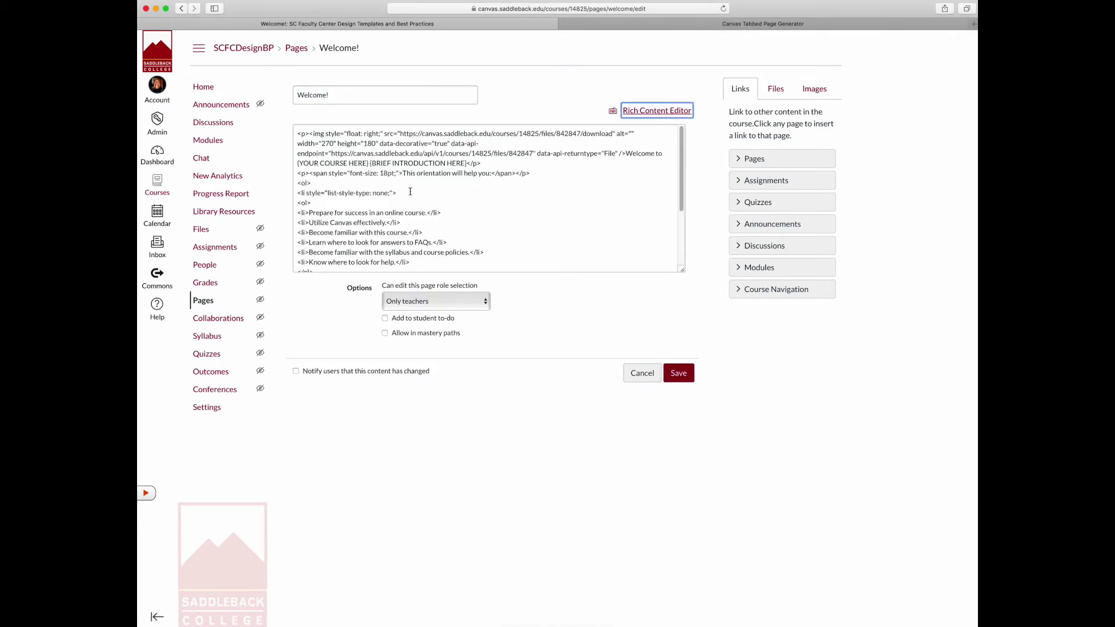
left_click(297, 133)
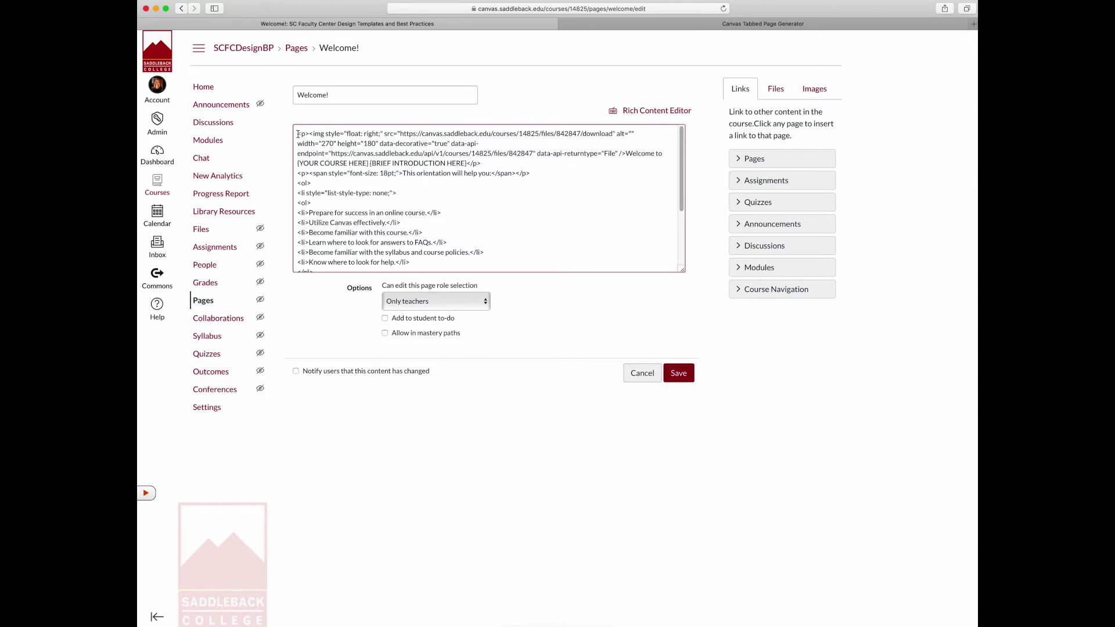
key("super+a")
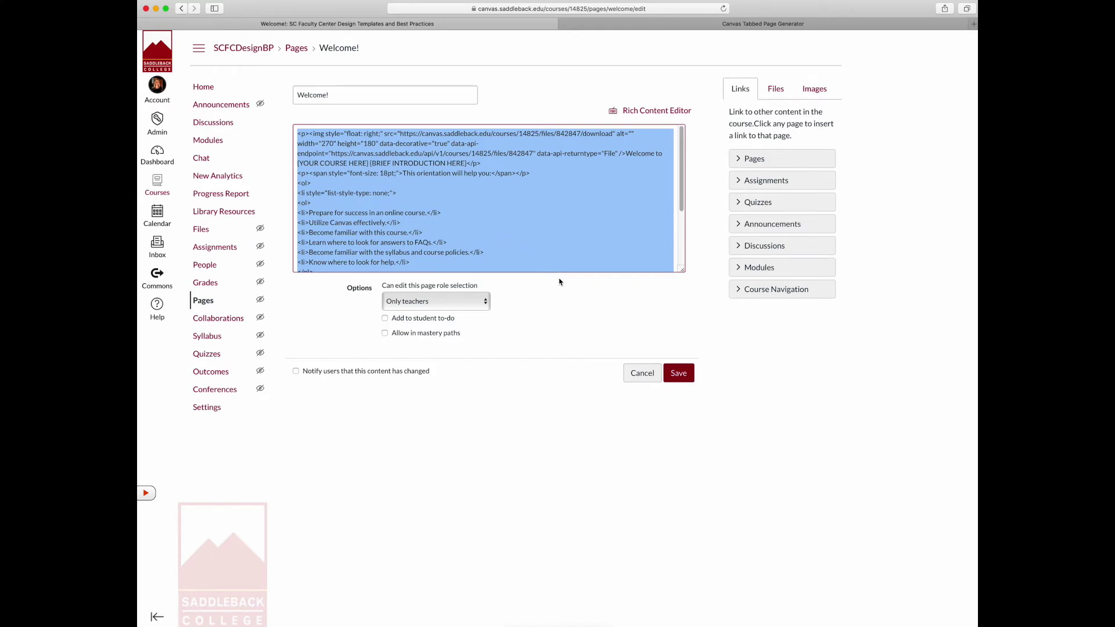
left_click(783, 28)
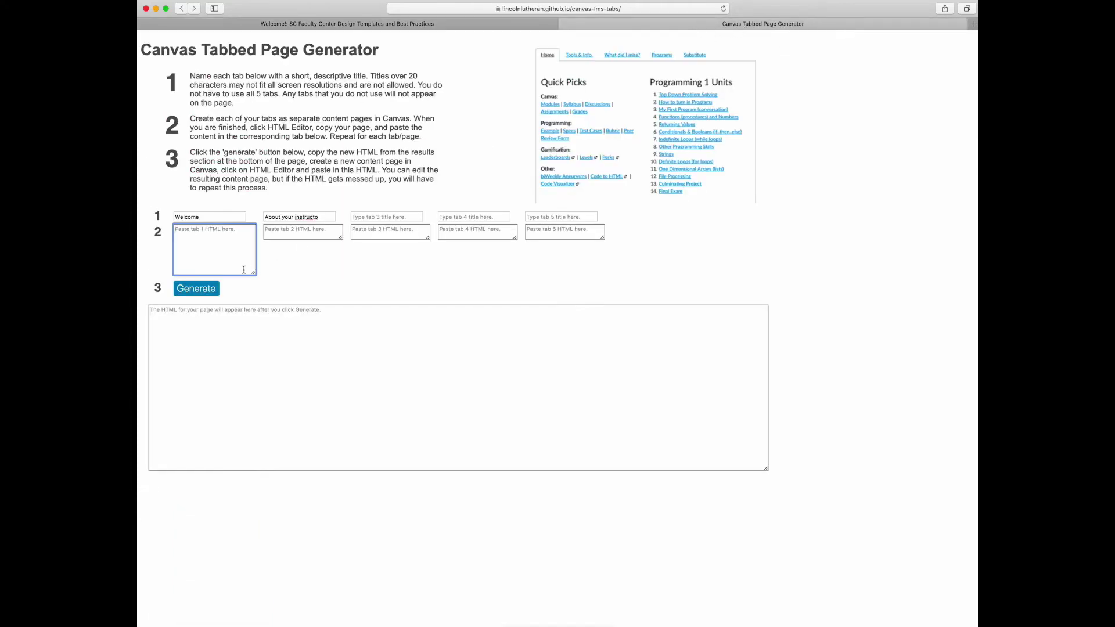
- Paste the Welcome! page HTML into tab 1's HTML box
double_click(207, 216)
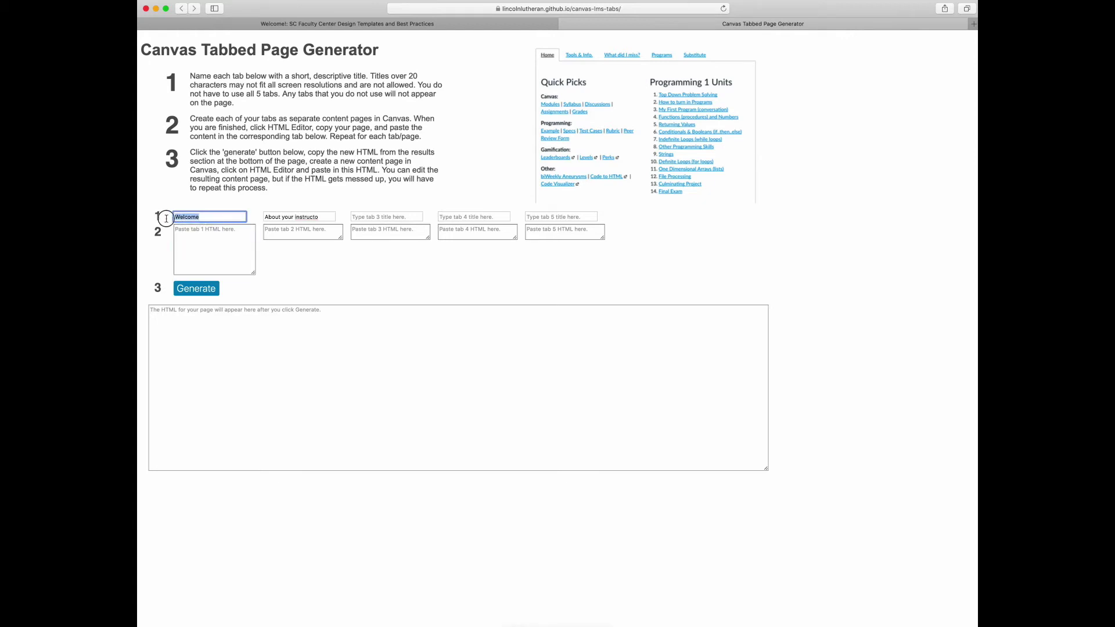
left_click(193, 247)
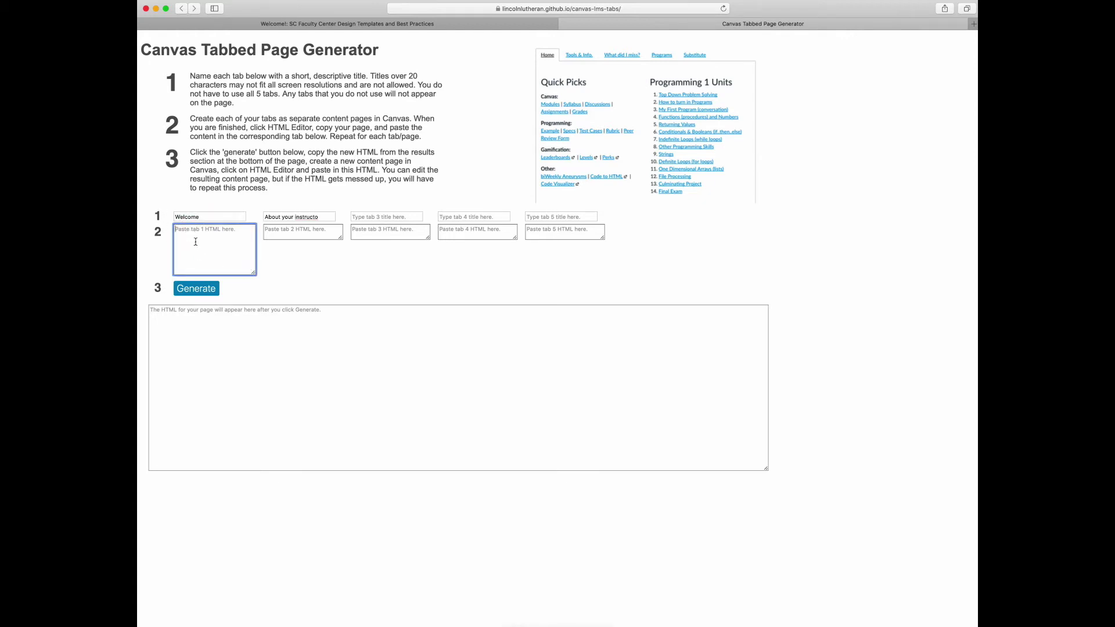
key("super+v")
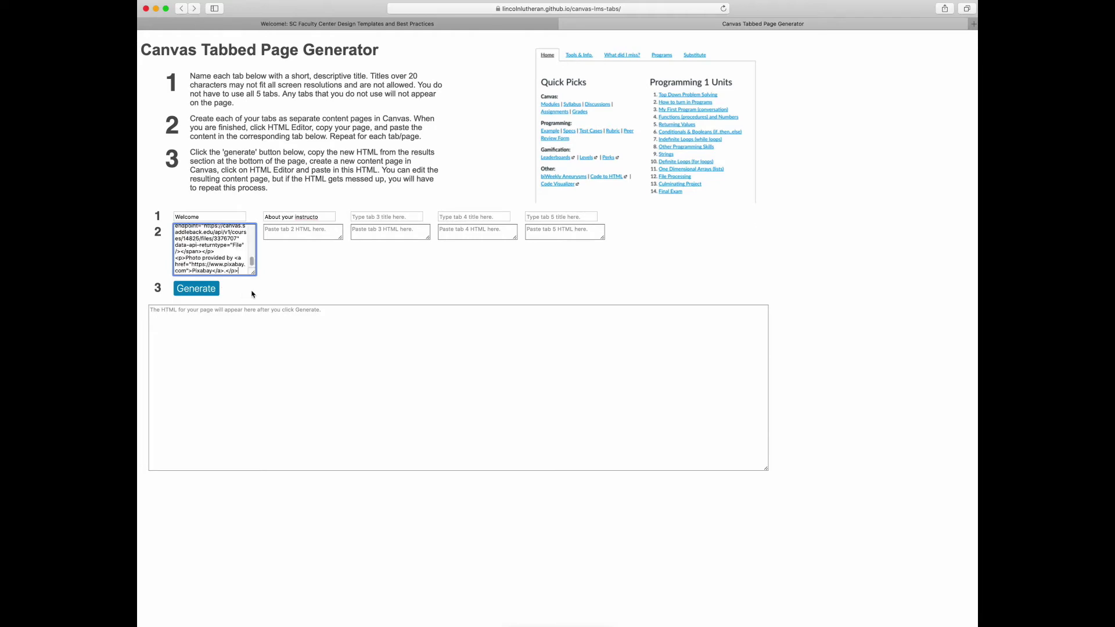
- Enlarge the HTML boxes for tab 1 and tab 2
left_click_drag(253, 272, 344, 465)
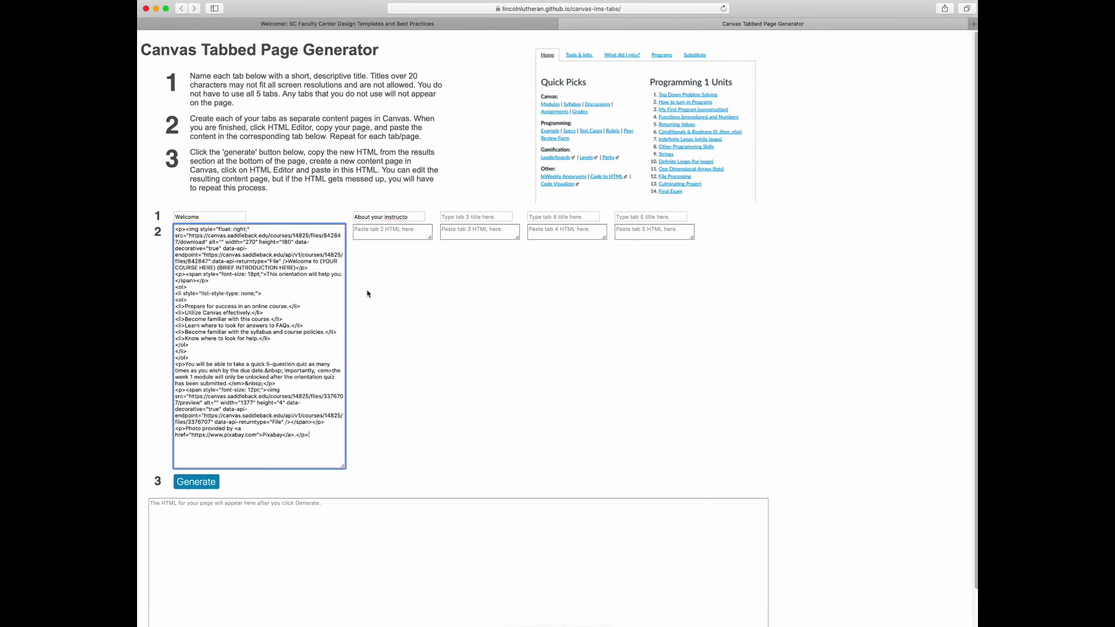
left_click(391, 233)
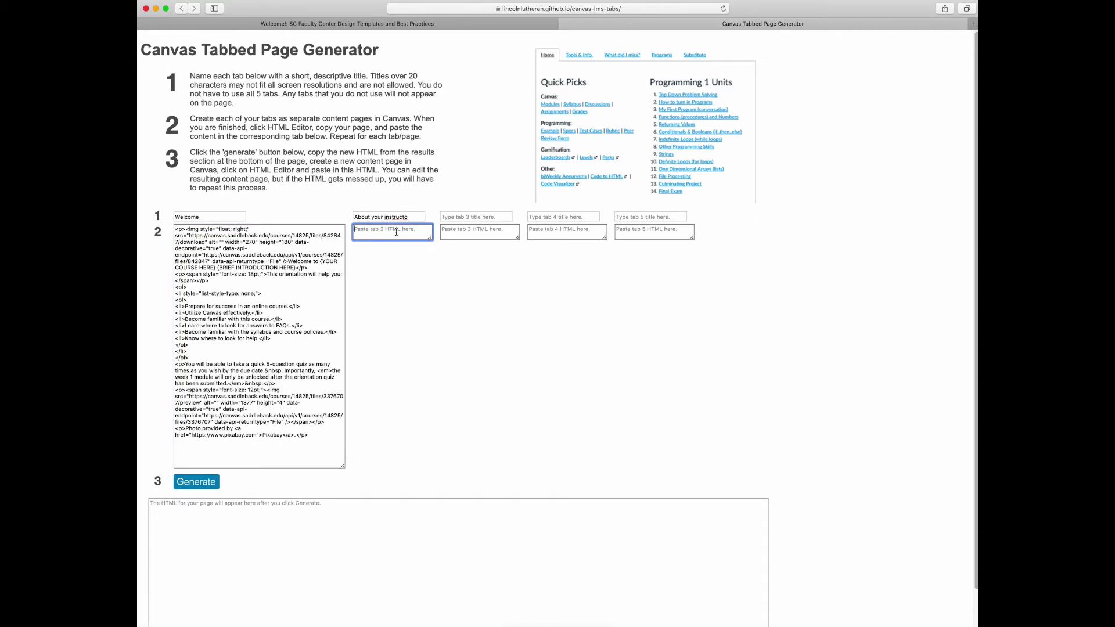
left_click_drag(429, 237, 476, 464)
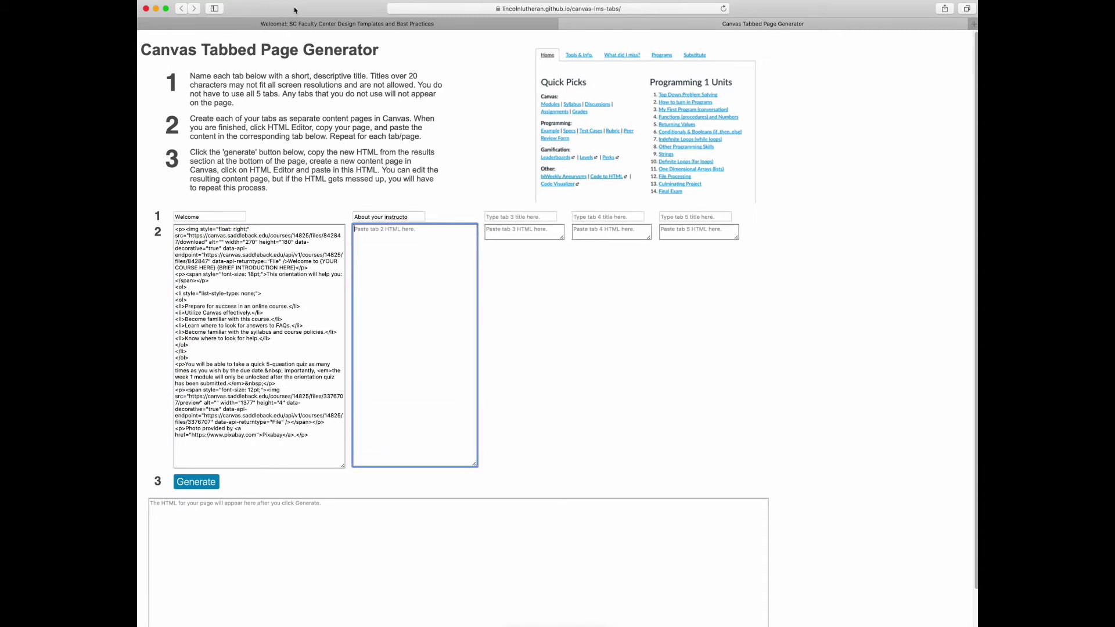
- Open About Your Instructor from Modules in HTML Editor and select all its source
left_click(296, 24)
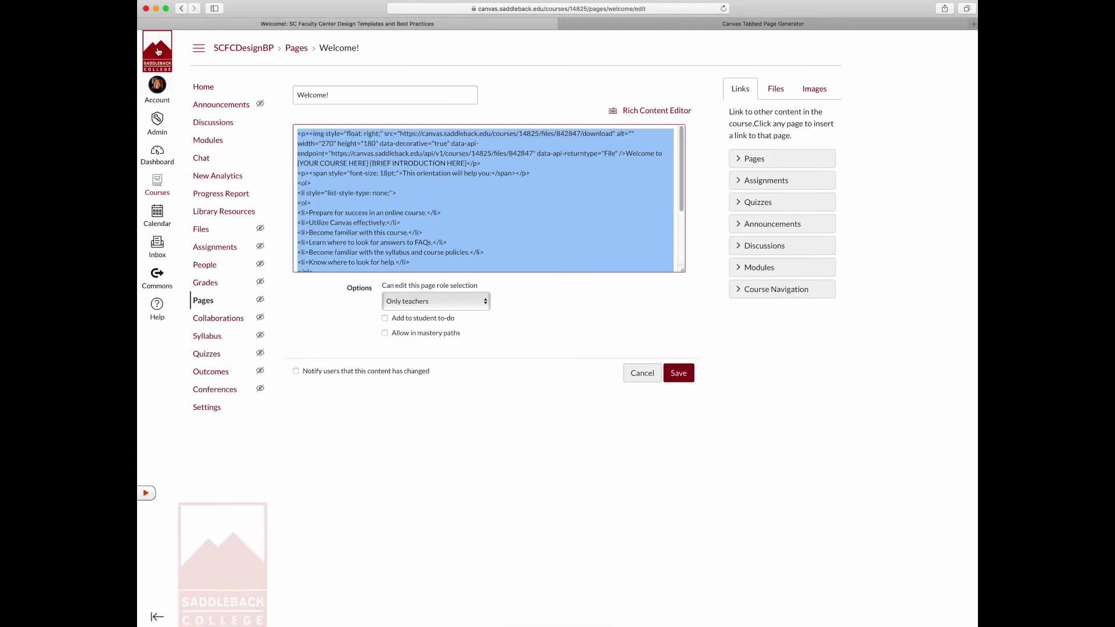
left_click(181, 8)
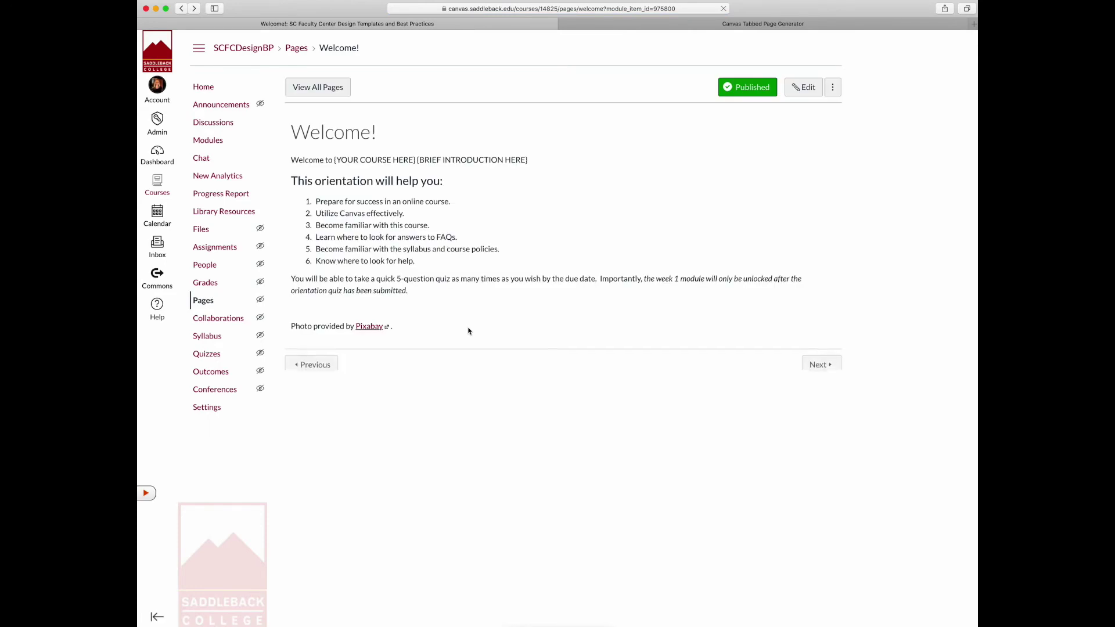
left_click(182, 8)
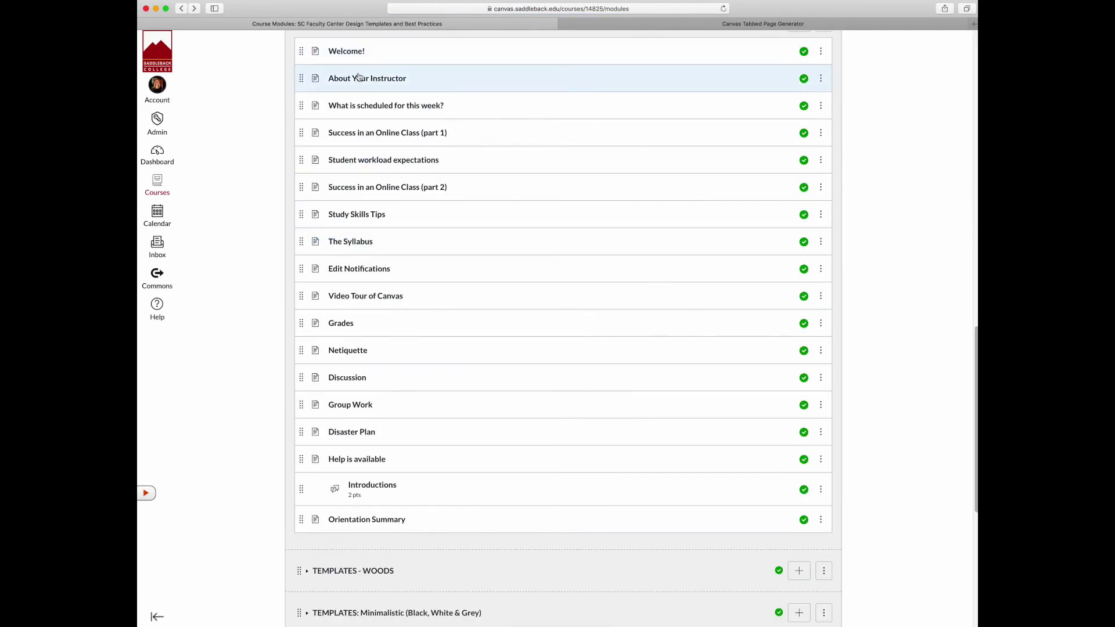
left_click(350, 81)
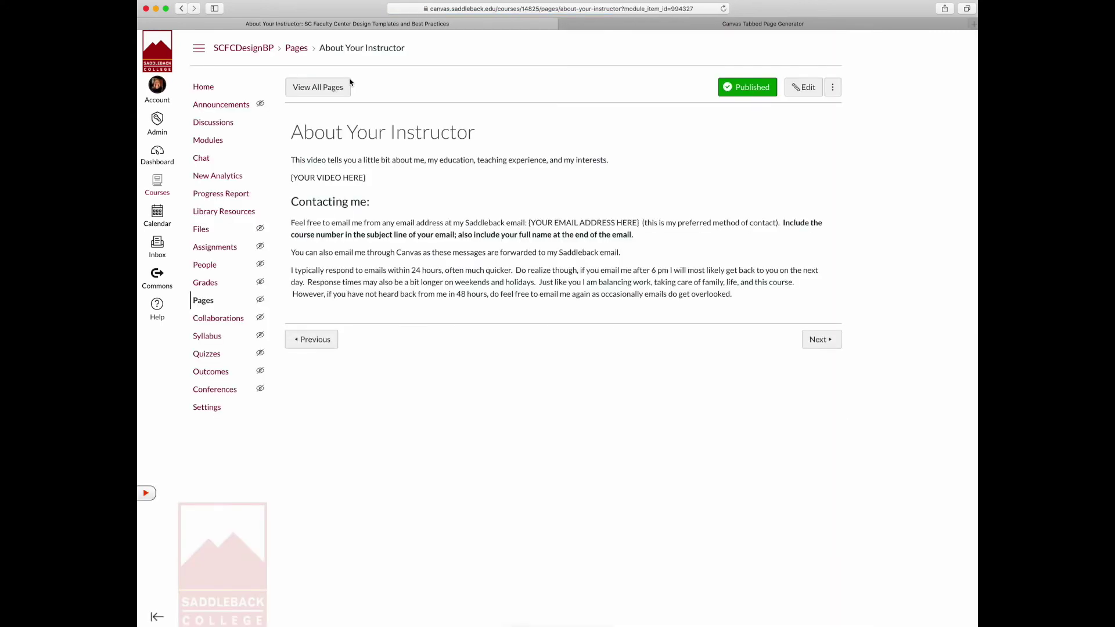
left_click(804, 87)
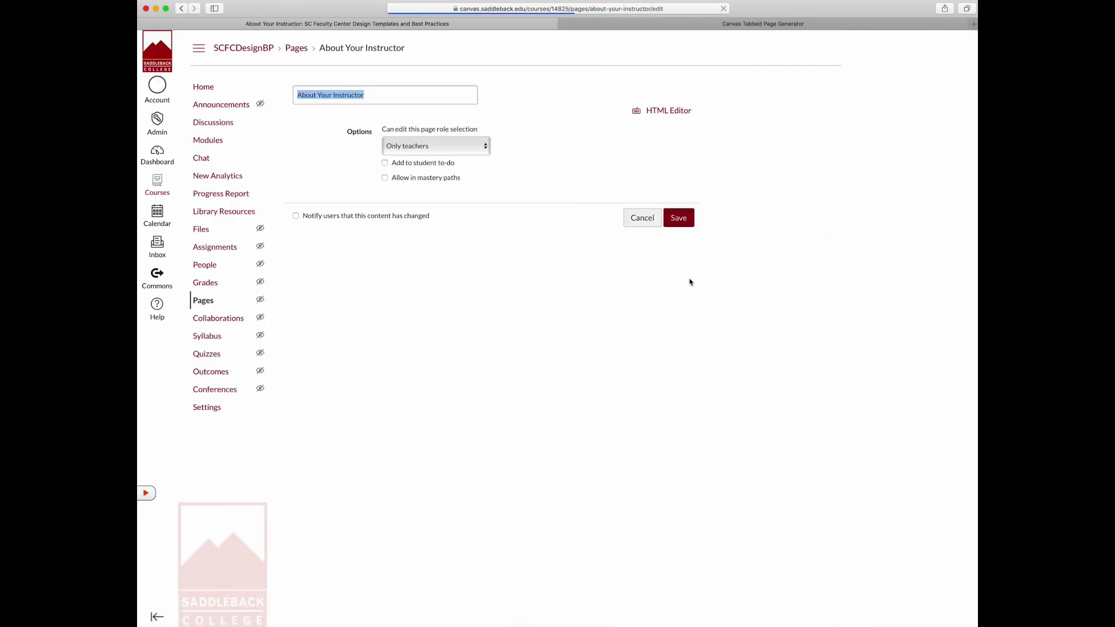
left_click(669, 111)
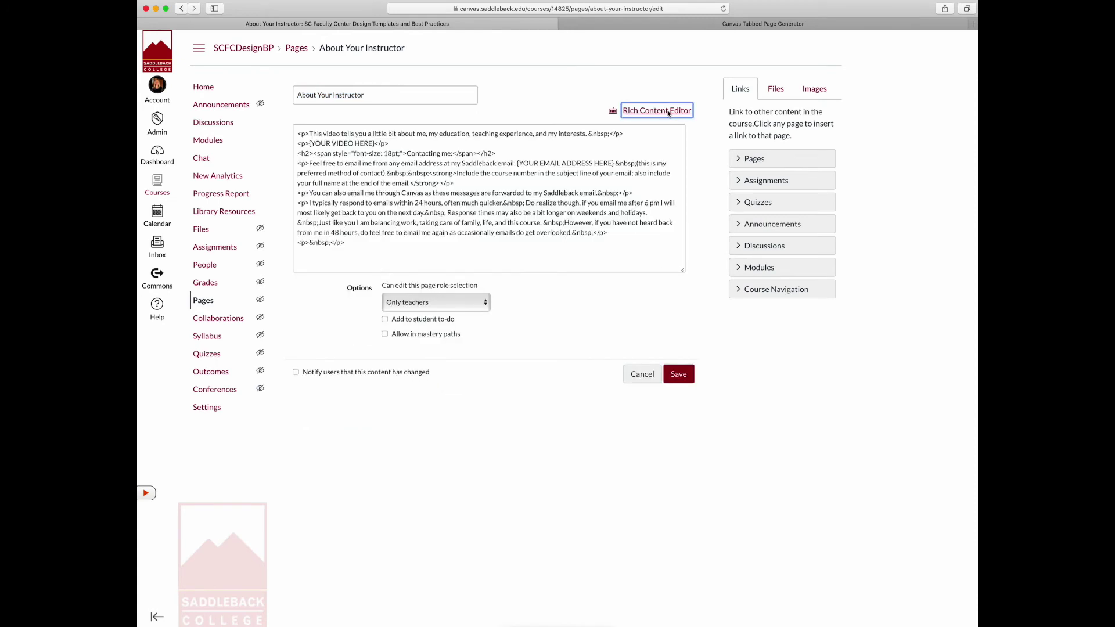
left_click_drag(295, 133, 344, 243)
key("super+c")
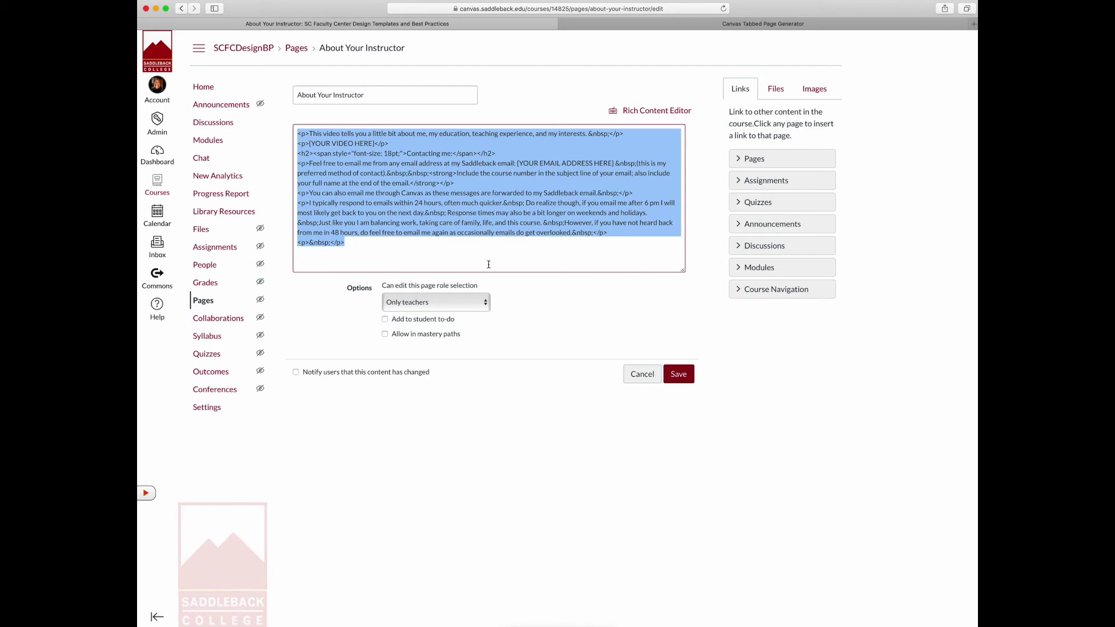
key("ctrl+Tab")
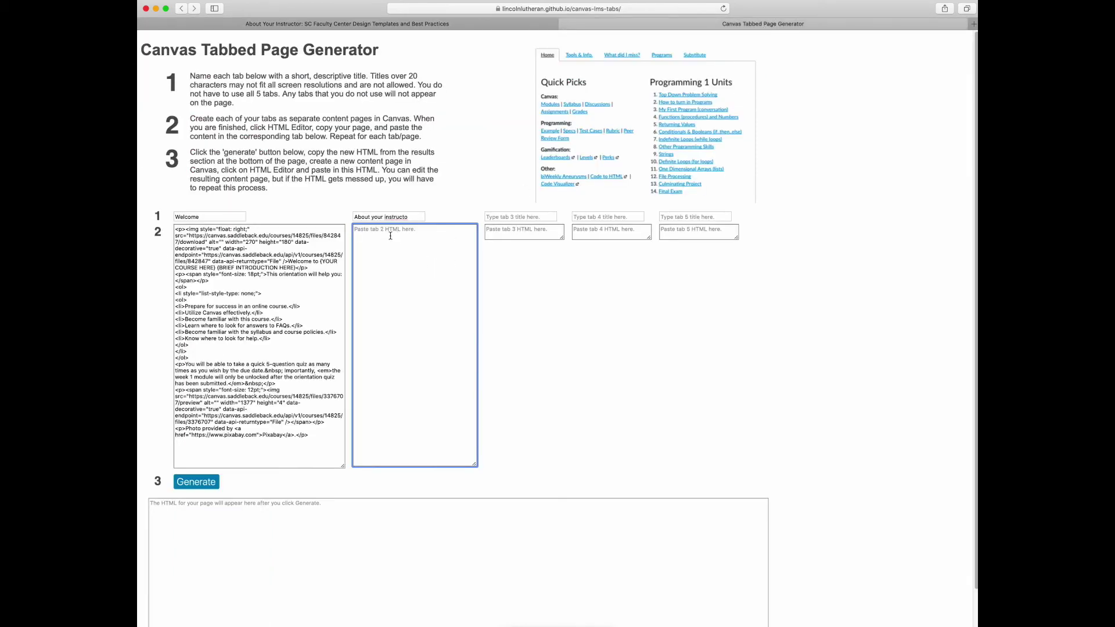
- Paste the About Your Instructor HTML into tab 2 and generate the tabbed page code
key("super+v")
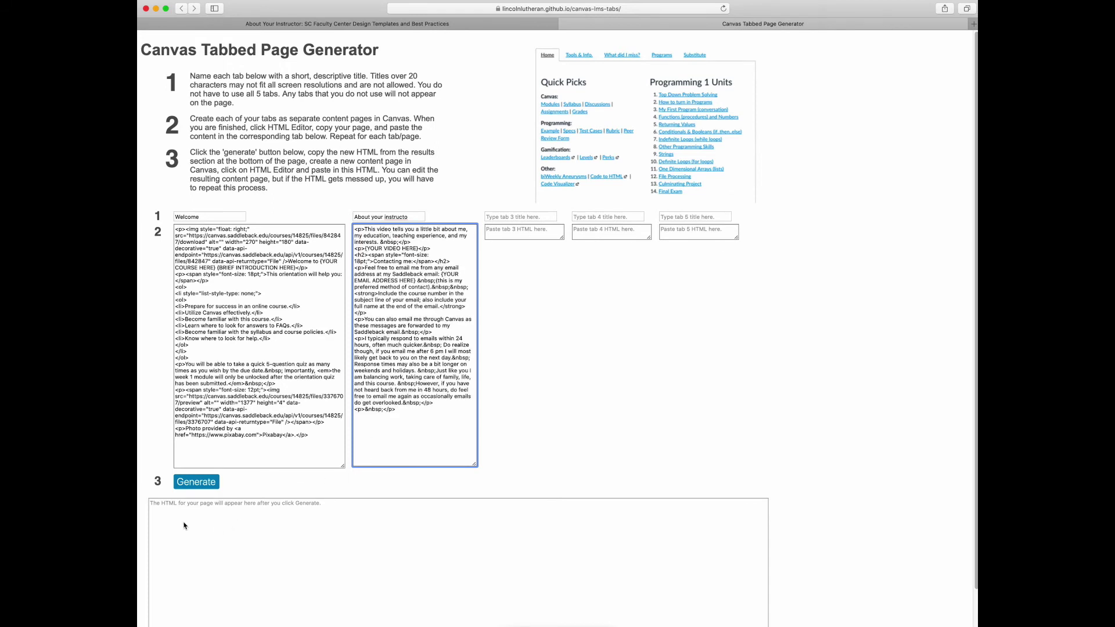
left_click(204, 486)
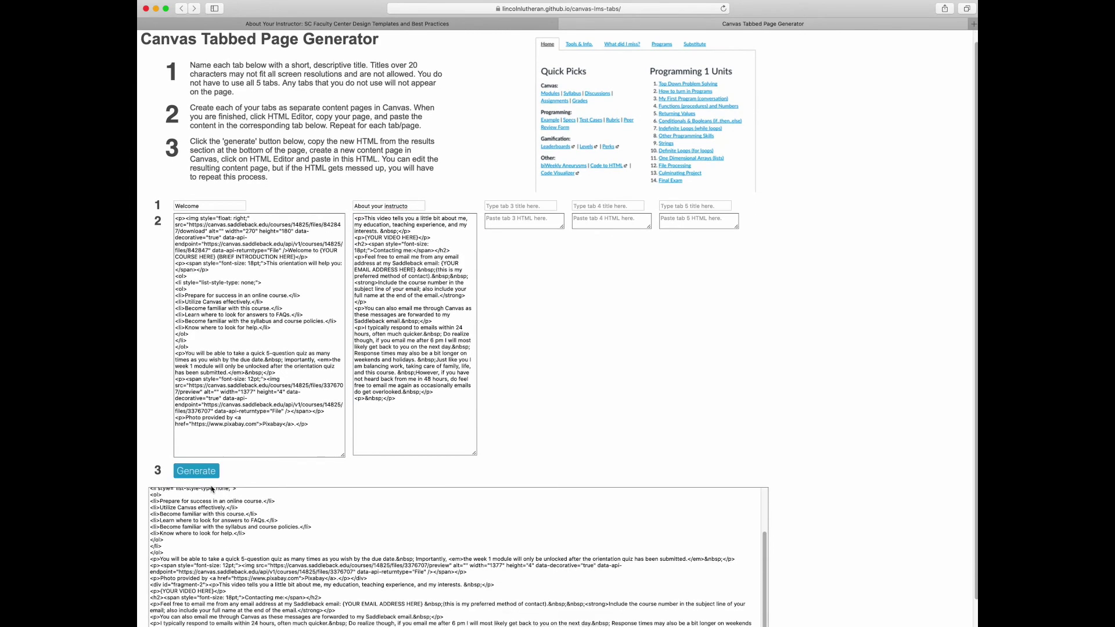
scroll(870, 468, "down", 2)
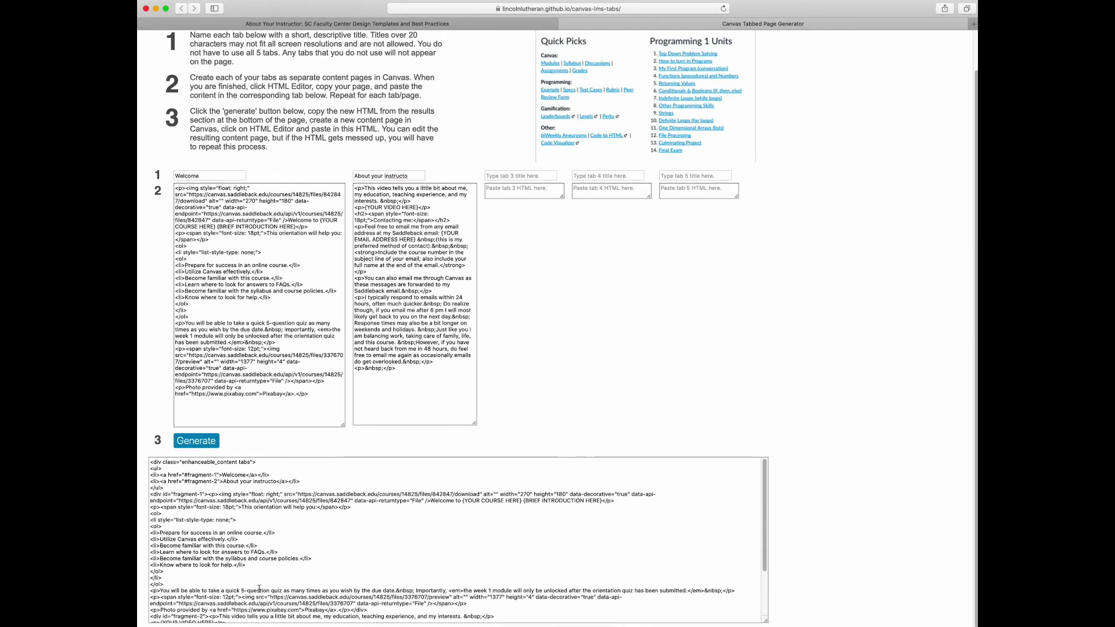
- Select all the generated HTML and return to the About Your Instructor editor
left_click_drag(150, 462, 264, 619)
left_click(264, 620)
scroll(273, 592, "down", 2)
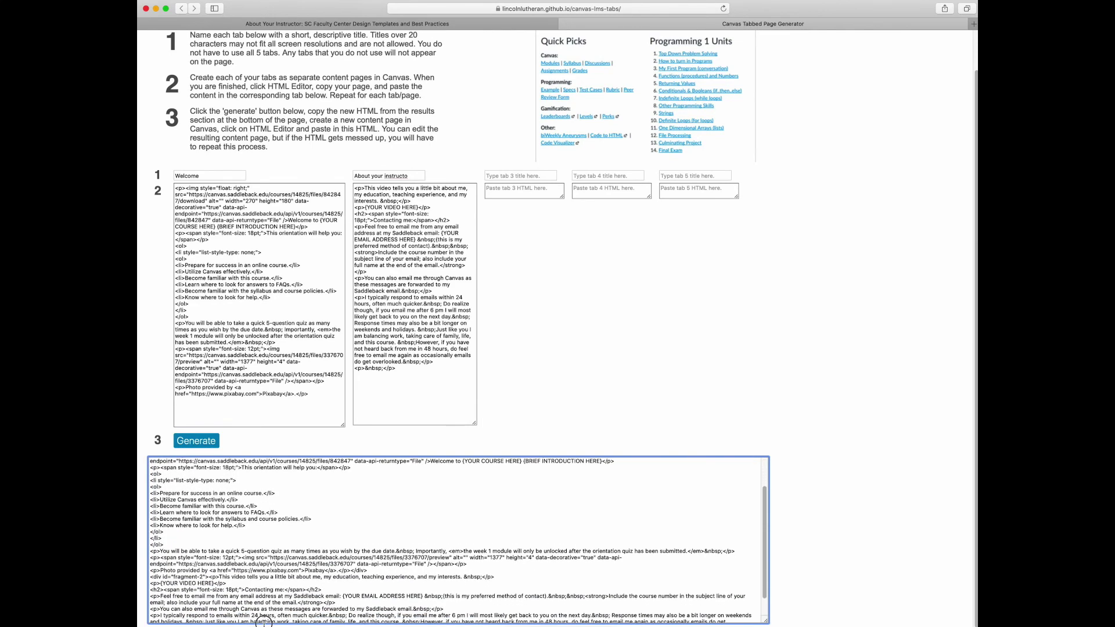
key("super+a")
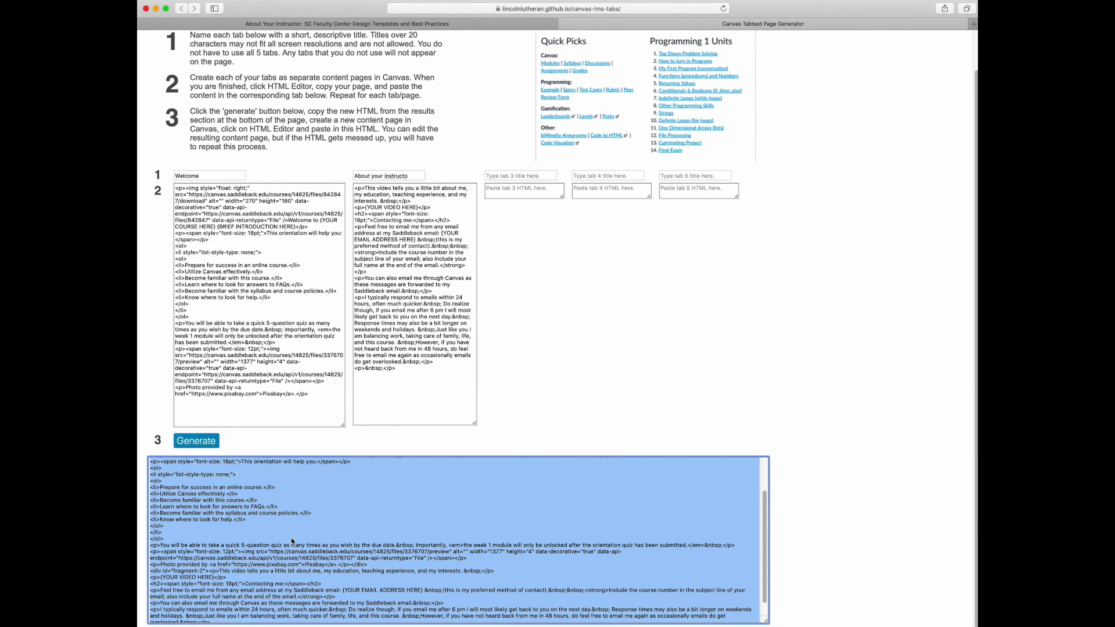
left_click(314, 24)
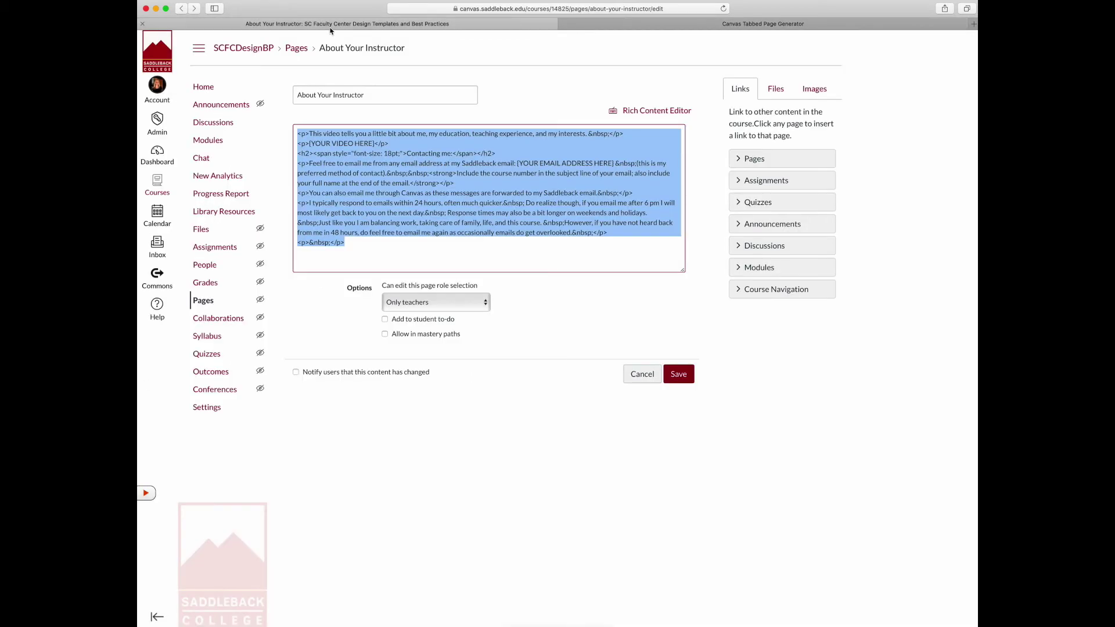
- Leave the page editor and scroll through the course Modules list
left_click(393, 254)
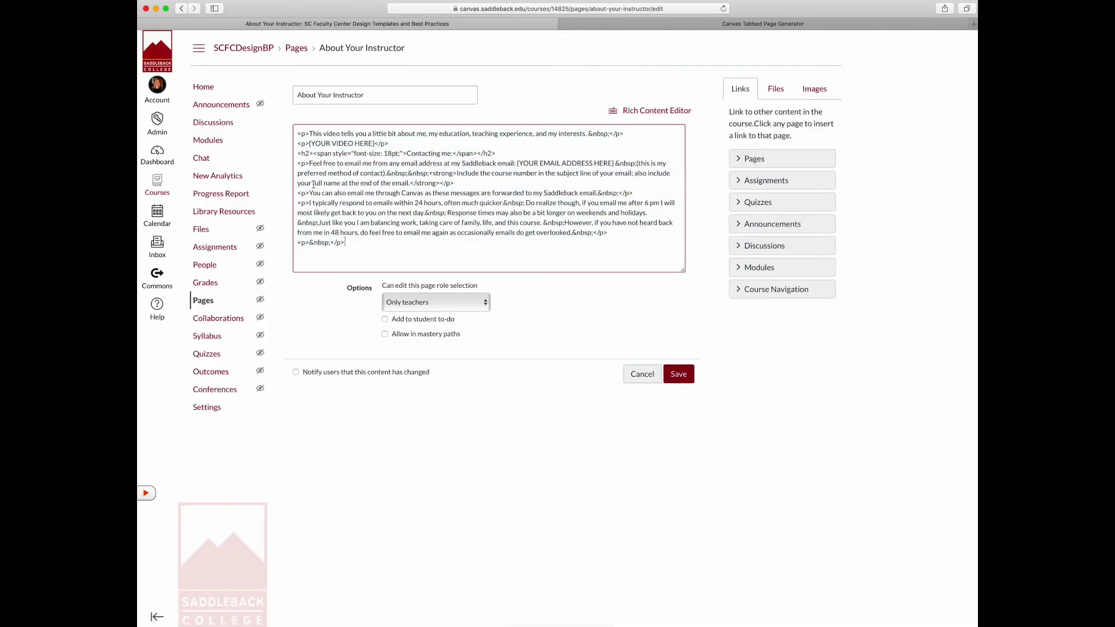
left_click(208, 140)
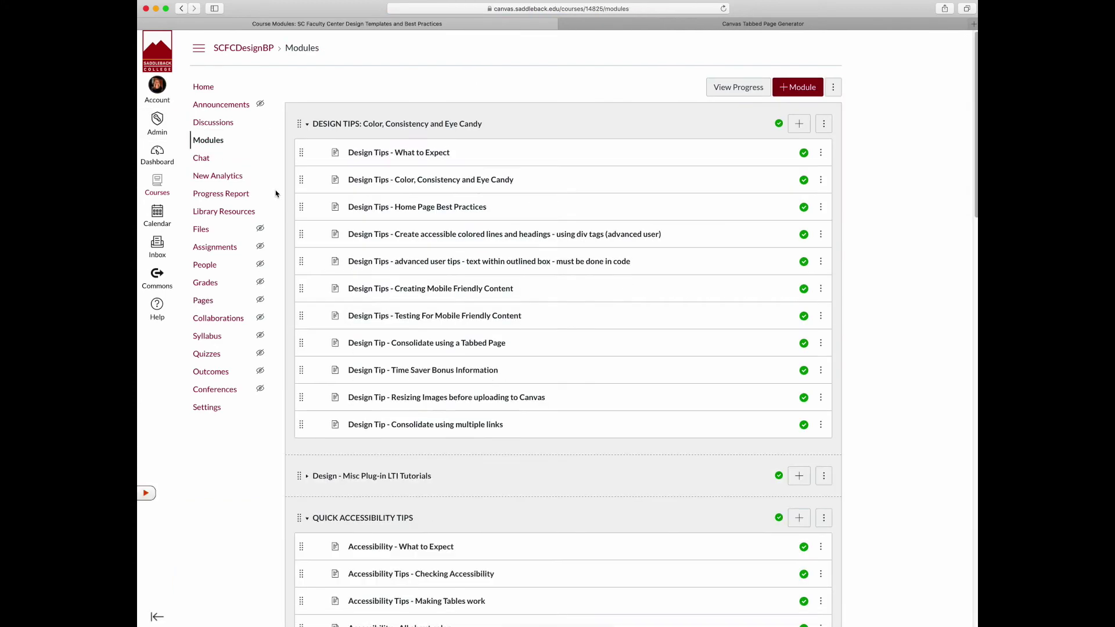
scroll(799, 499, "down", 15)
- Add a new page 'Tabbed page sample' to CONTRIBUTE YOUR IDEAS and open it
left_click(800, 497)
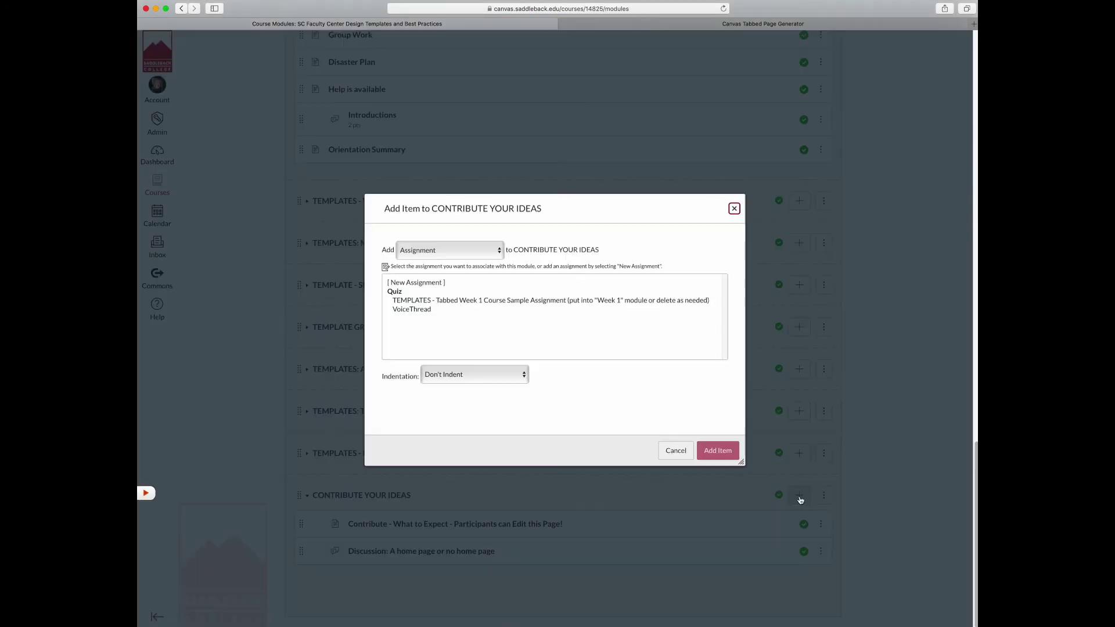
left_click(499, 251)
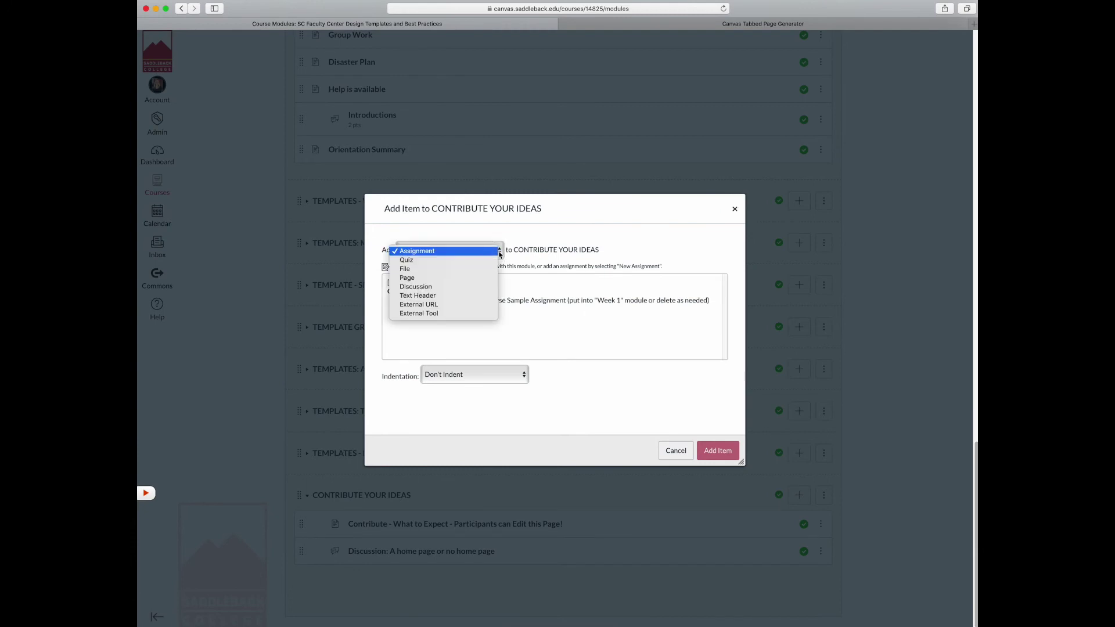
left_click(406, 279)
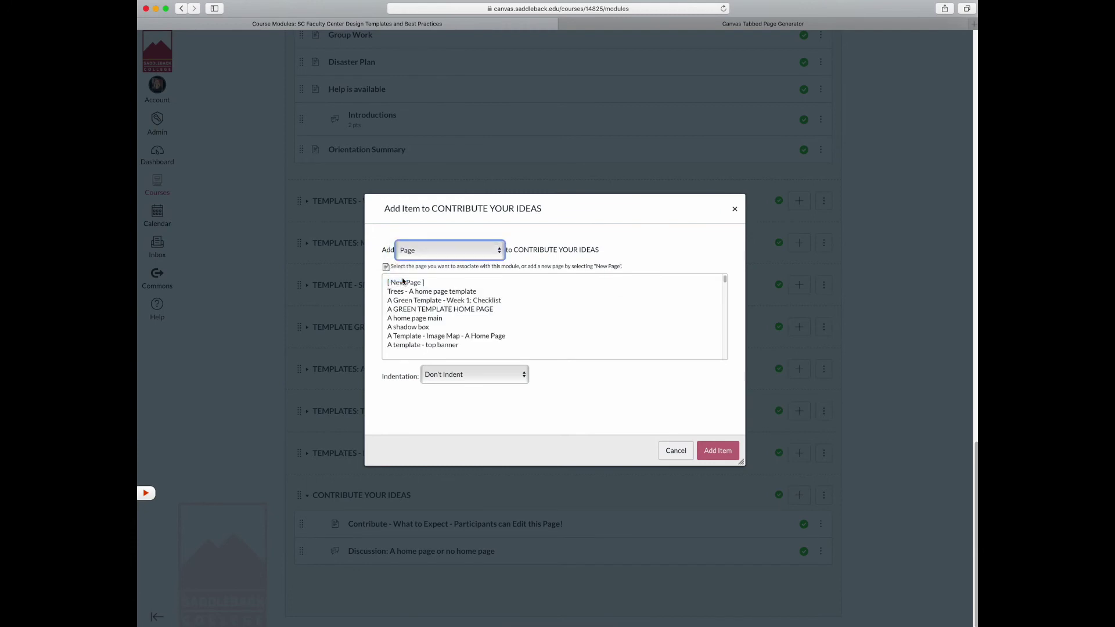
left_click(405, 283)
left_click(450, 379)
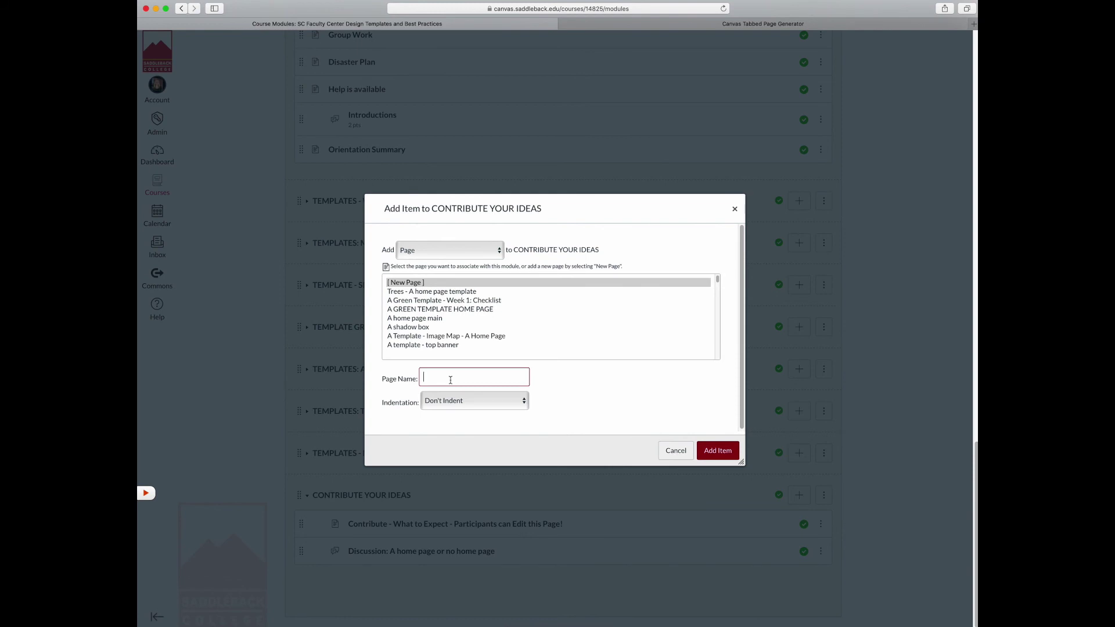
type("Tabbed page samples")
left_click(717, 451)
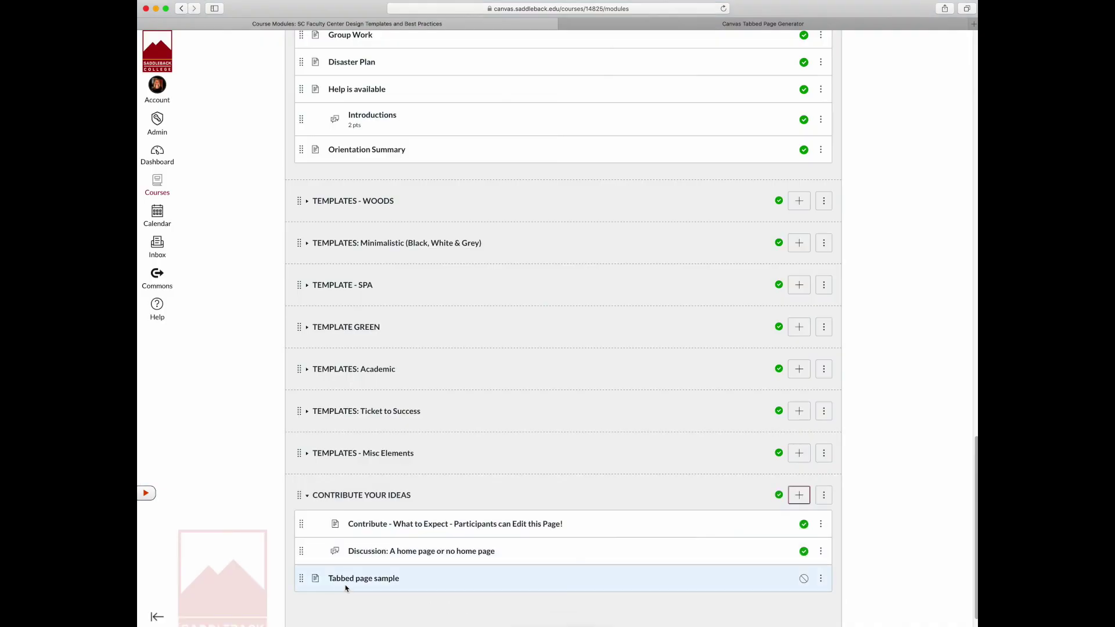
left_click(358, 583)
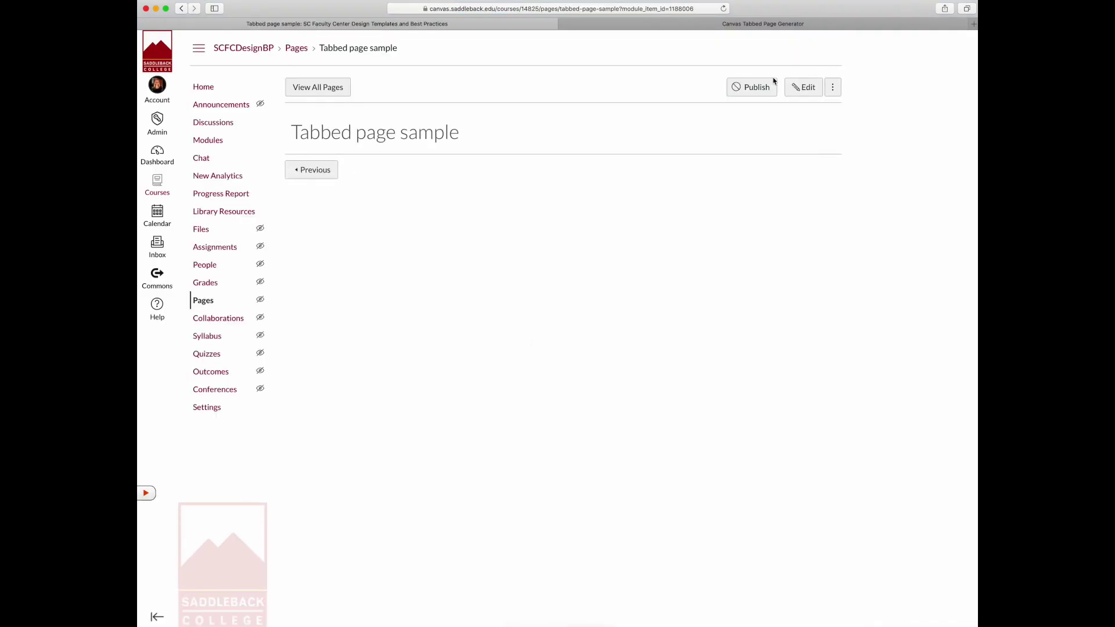
- Put the generated tabbed HTML into the page and save and publish it
left_click(803, 87)
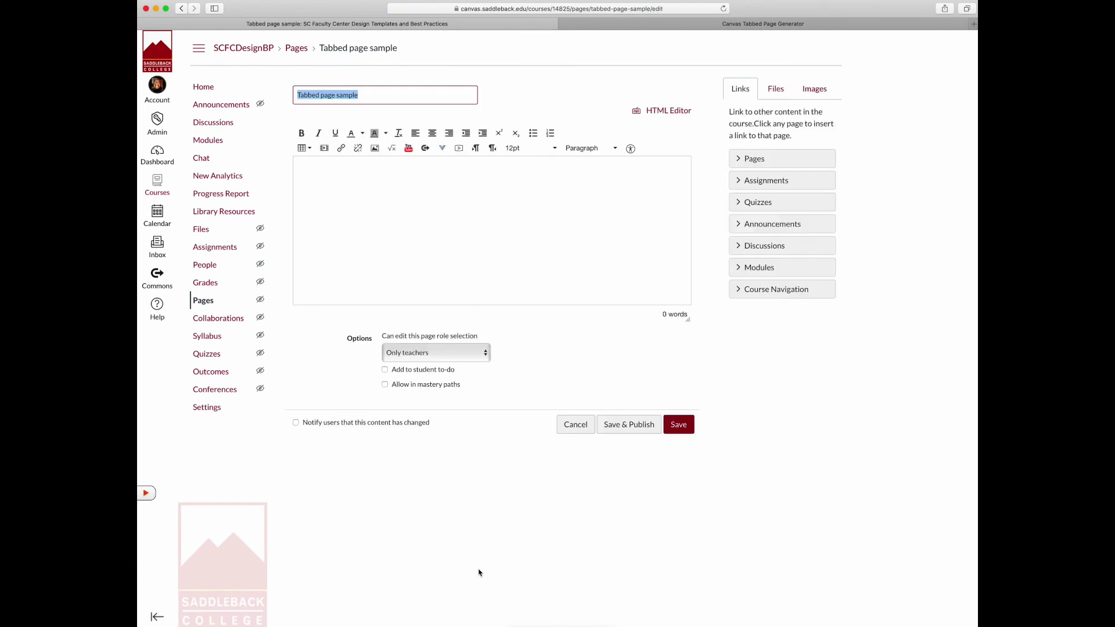
mouse_move(604, 342)
left_mouse_down()
mouse_move(667, 131)
mouse_move(660, 114)
left_mouse_up()
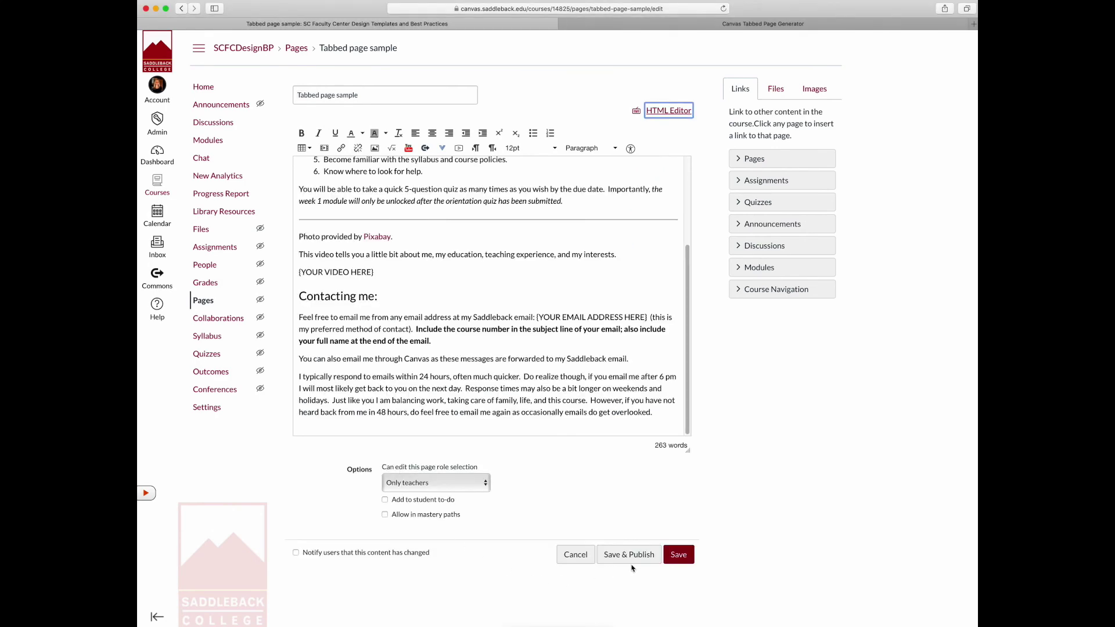
left_click(633, 558)
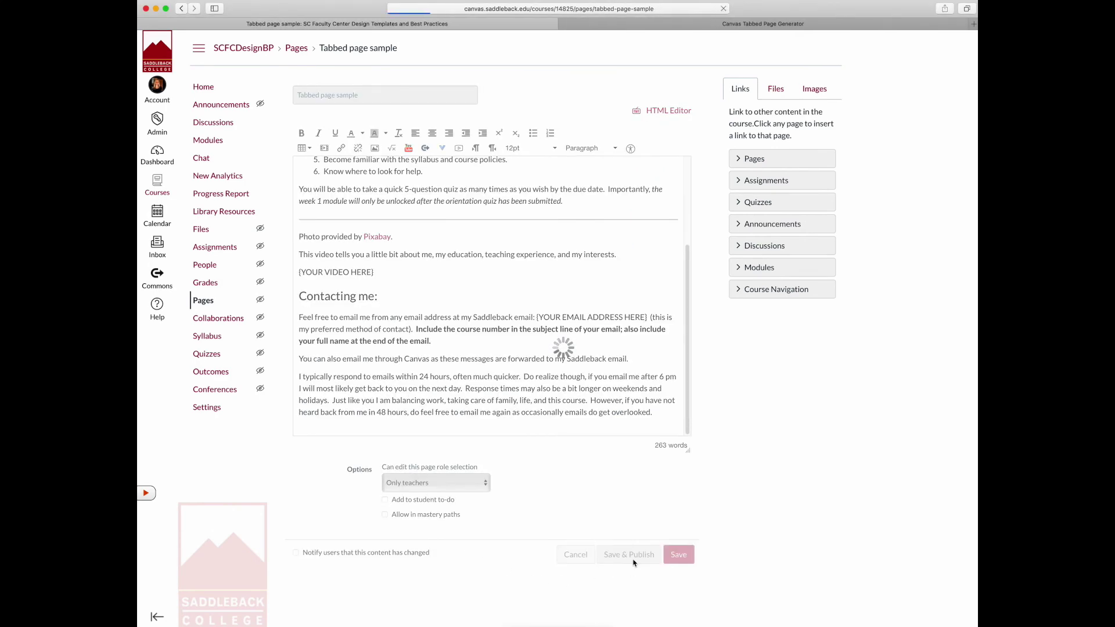
- Test the published page by switching between the Welcome and About your instructor tabs
left_click(369, 165)
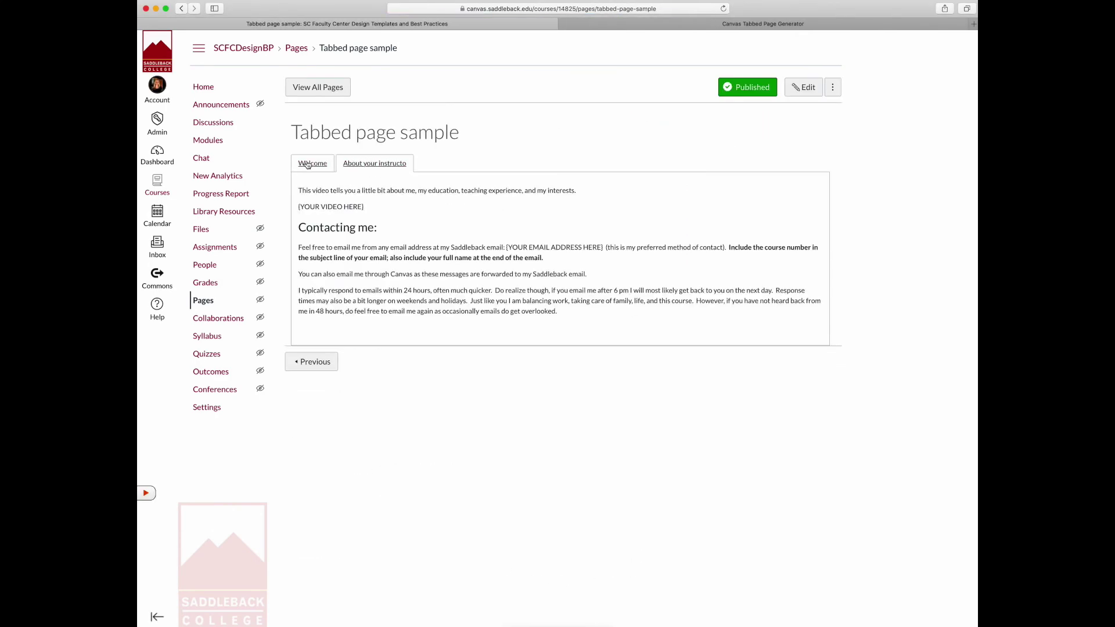
left_click(311, 165)
left_click(400, 167)
left_click(304, 165)
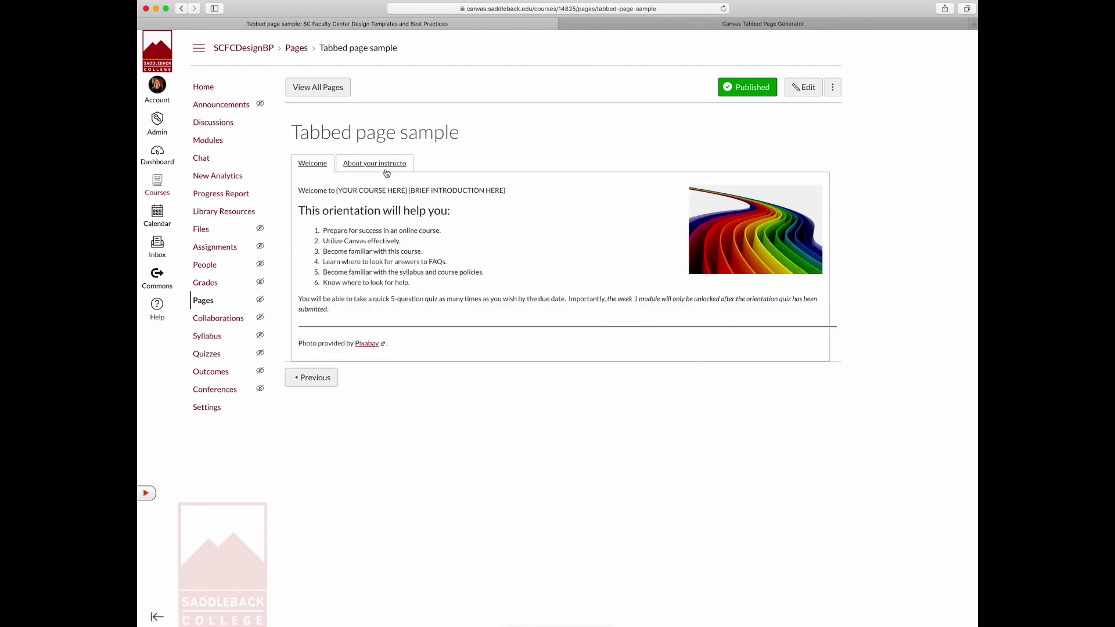
- Reopen the page editor, enlarge it, and go to the truncated second tab label
left_click(804, 87)
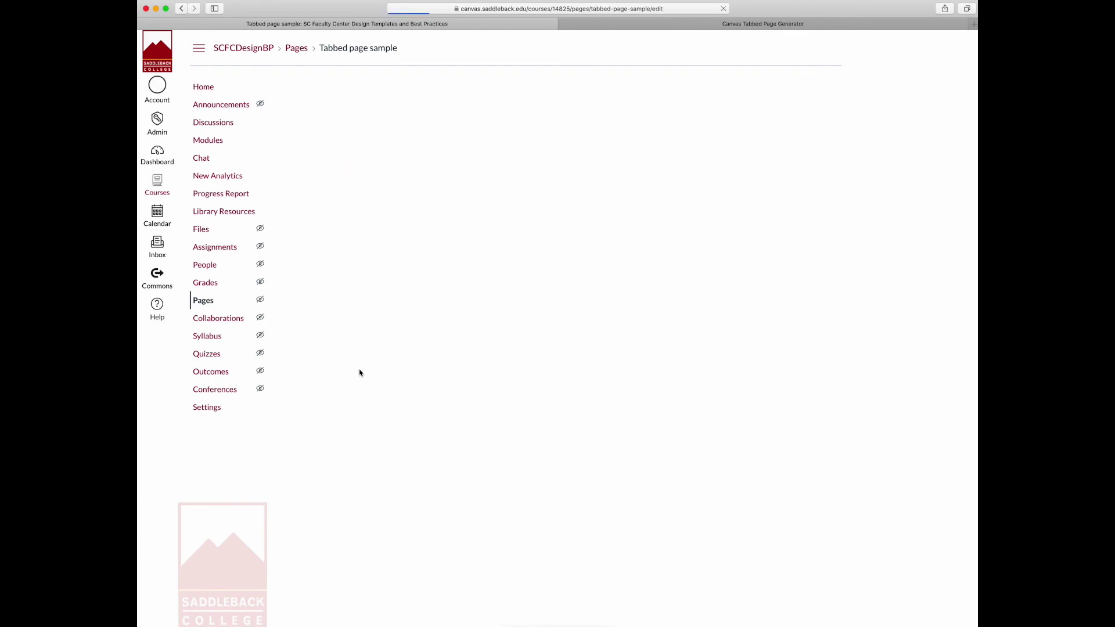
left_click_drag(687, 318, 688, 467)
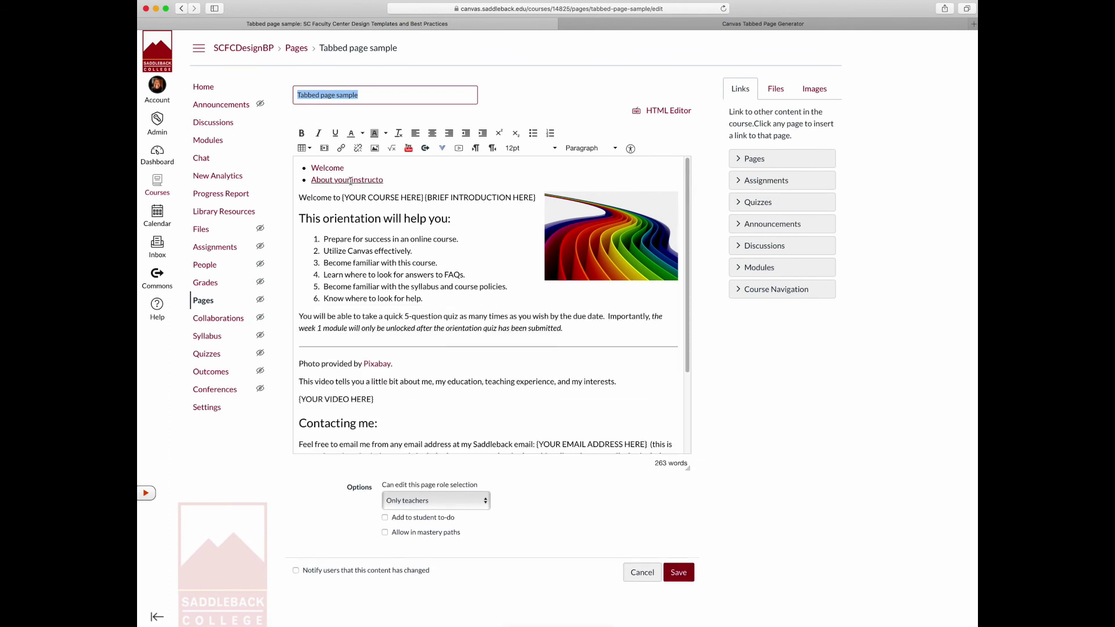
left_click(382, 179)
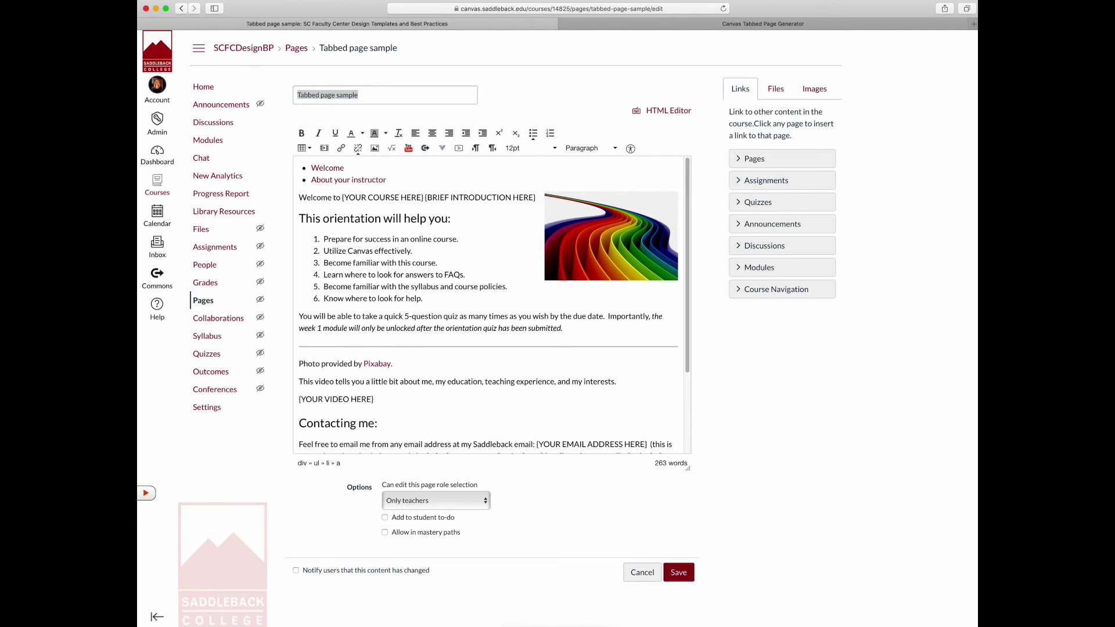
- Check the Welcome and About your instructor labels and position the caret in the second one
left_click(348, 169)
left_click_drag(312, 168, 345, 168)
key("Right")
scroll(362, 311, "down", 3)
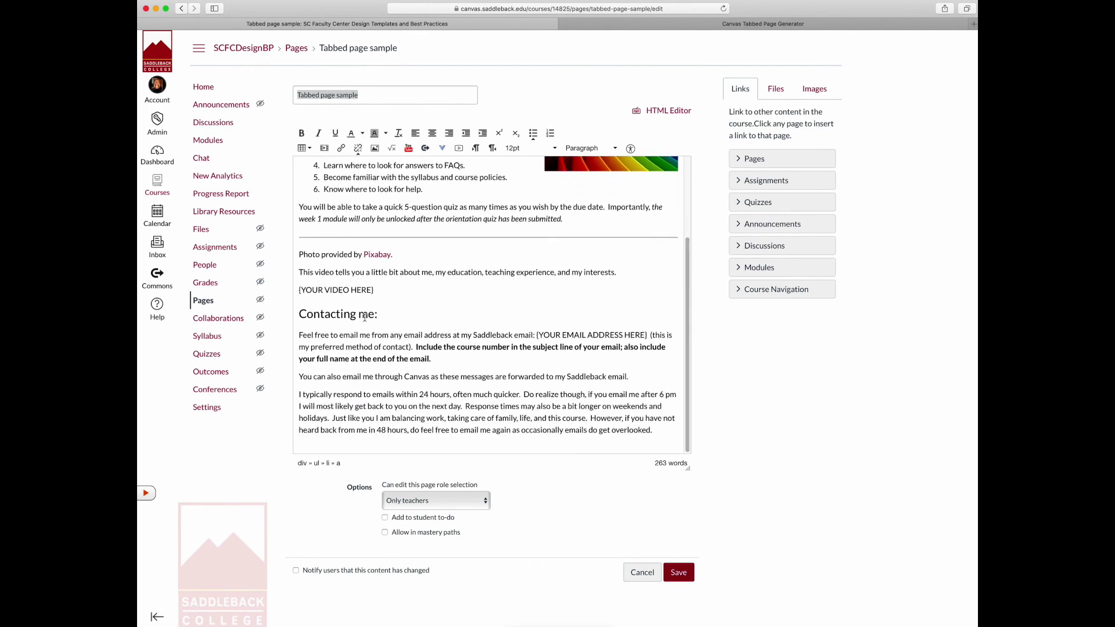
scroll(365, 317, "up", 3)
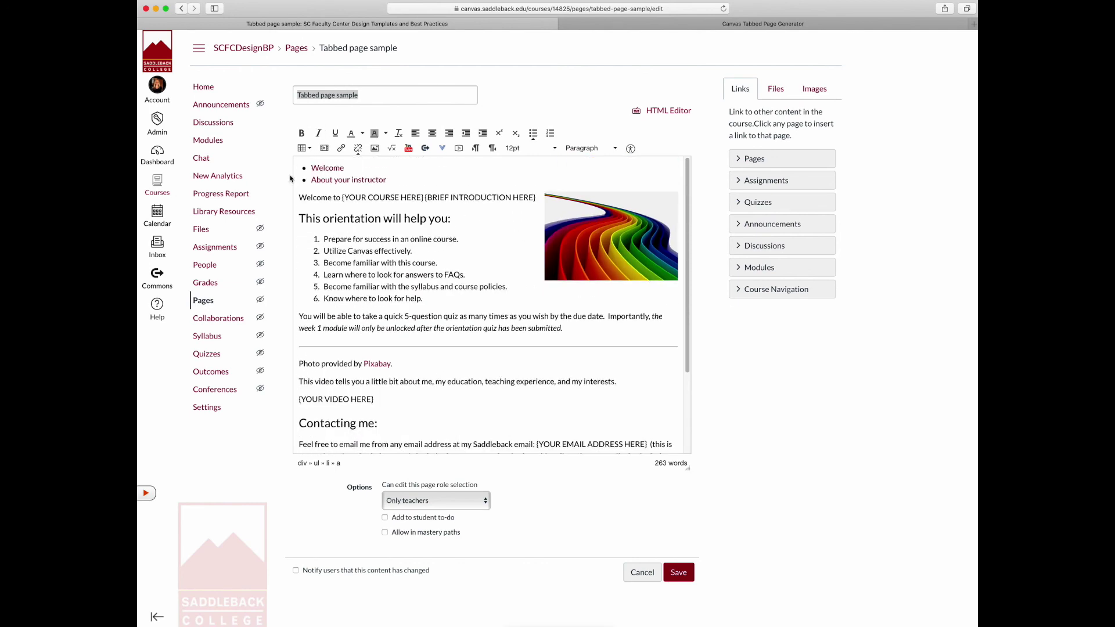
left_click_drag(300, 167, 386, 180)
left_click(390, 181)
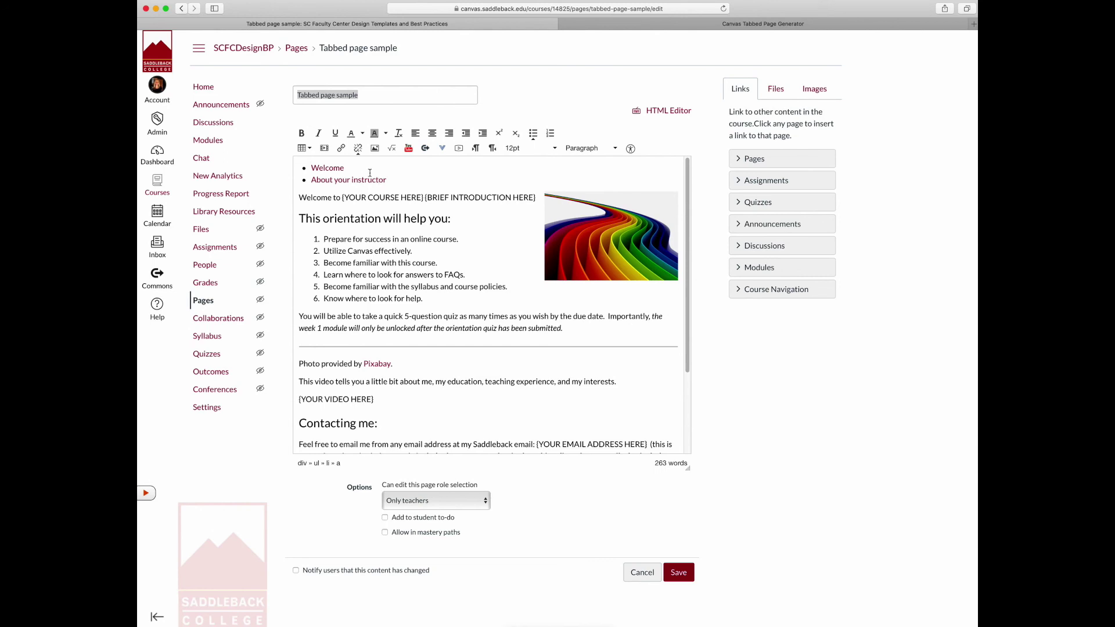